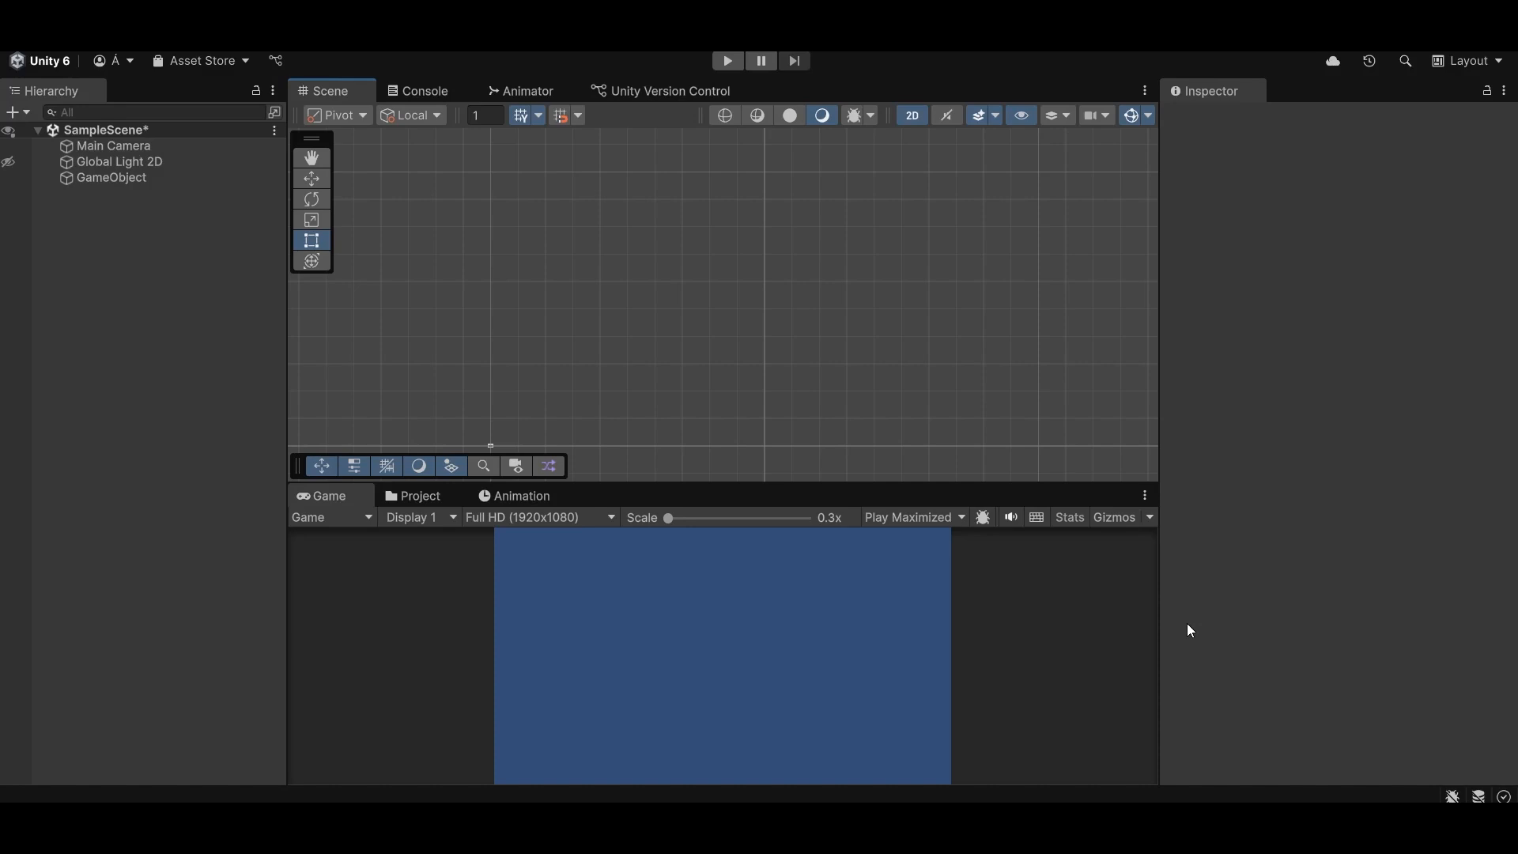
- Add a UI Canvas to the scene and display the accompanying EventSystem's properties
click(100, 235)
right_click(116, 223)
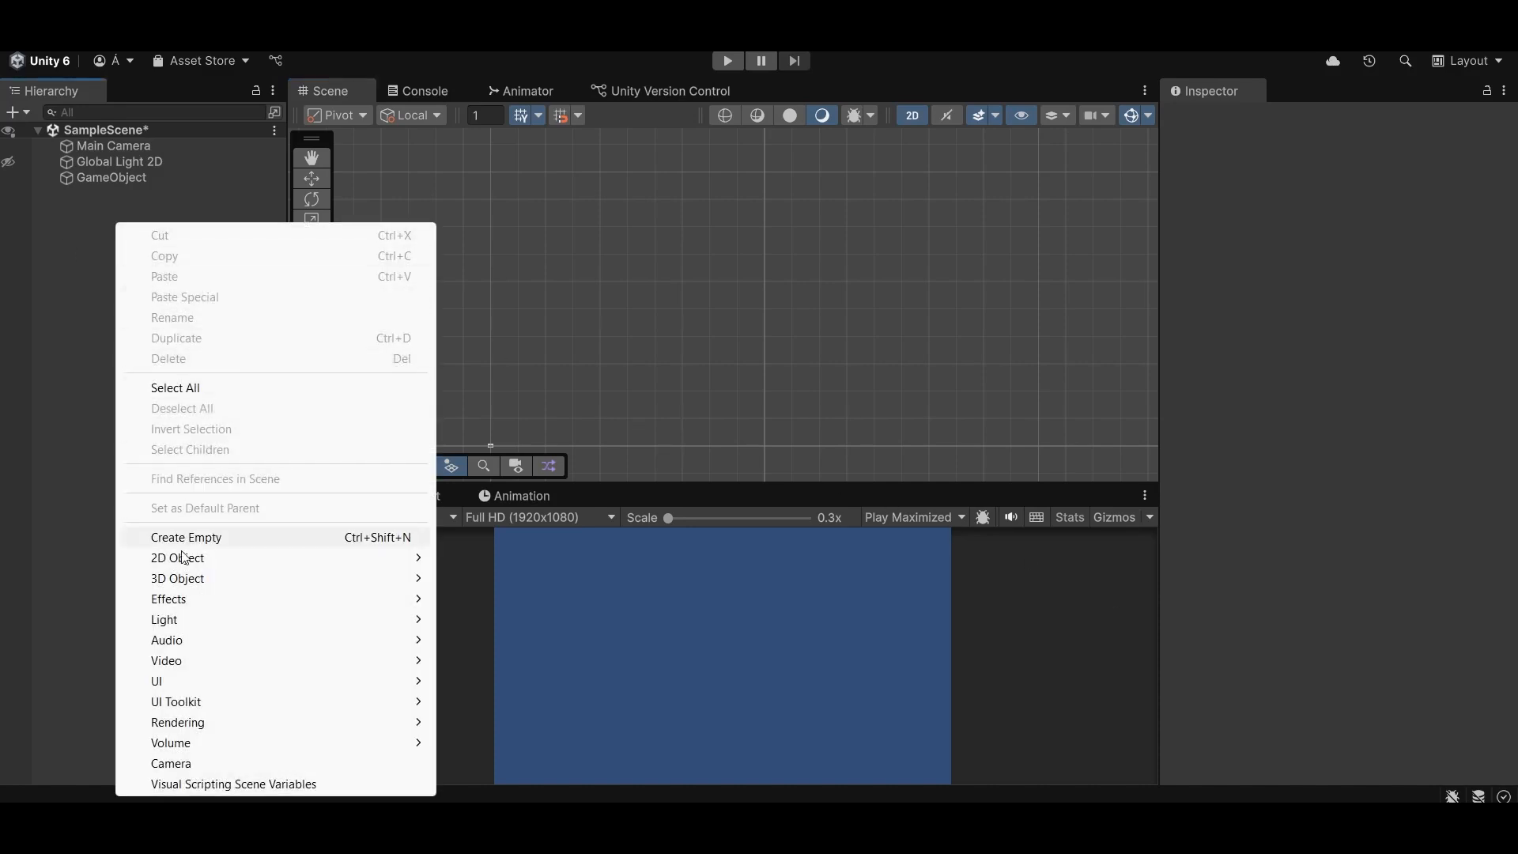
mouse_move(182, 682)
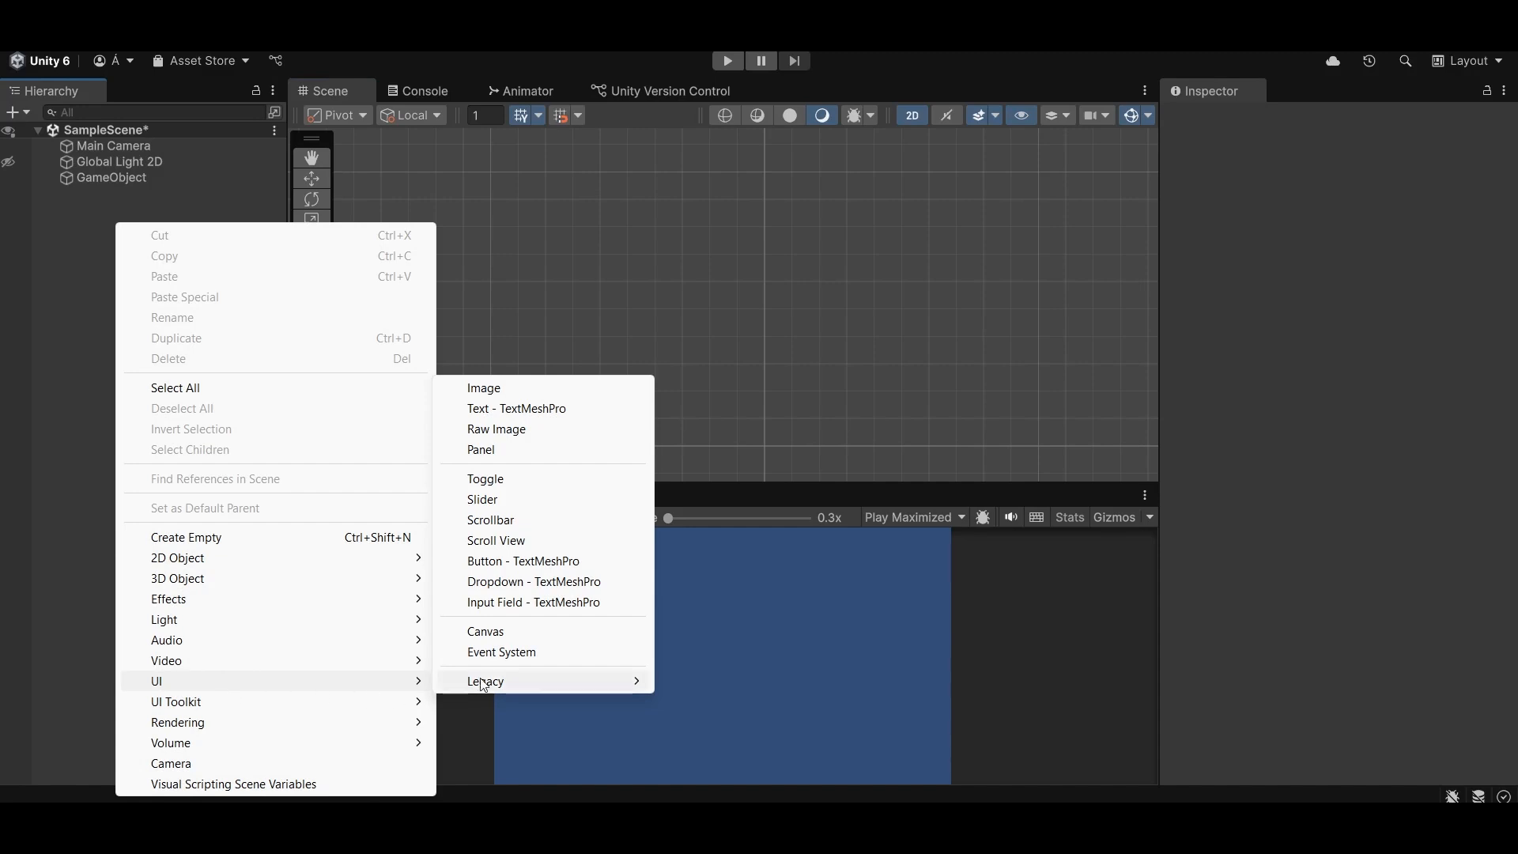
click(507, 633)
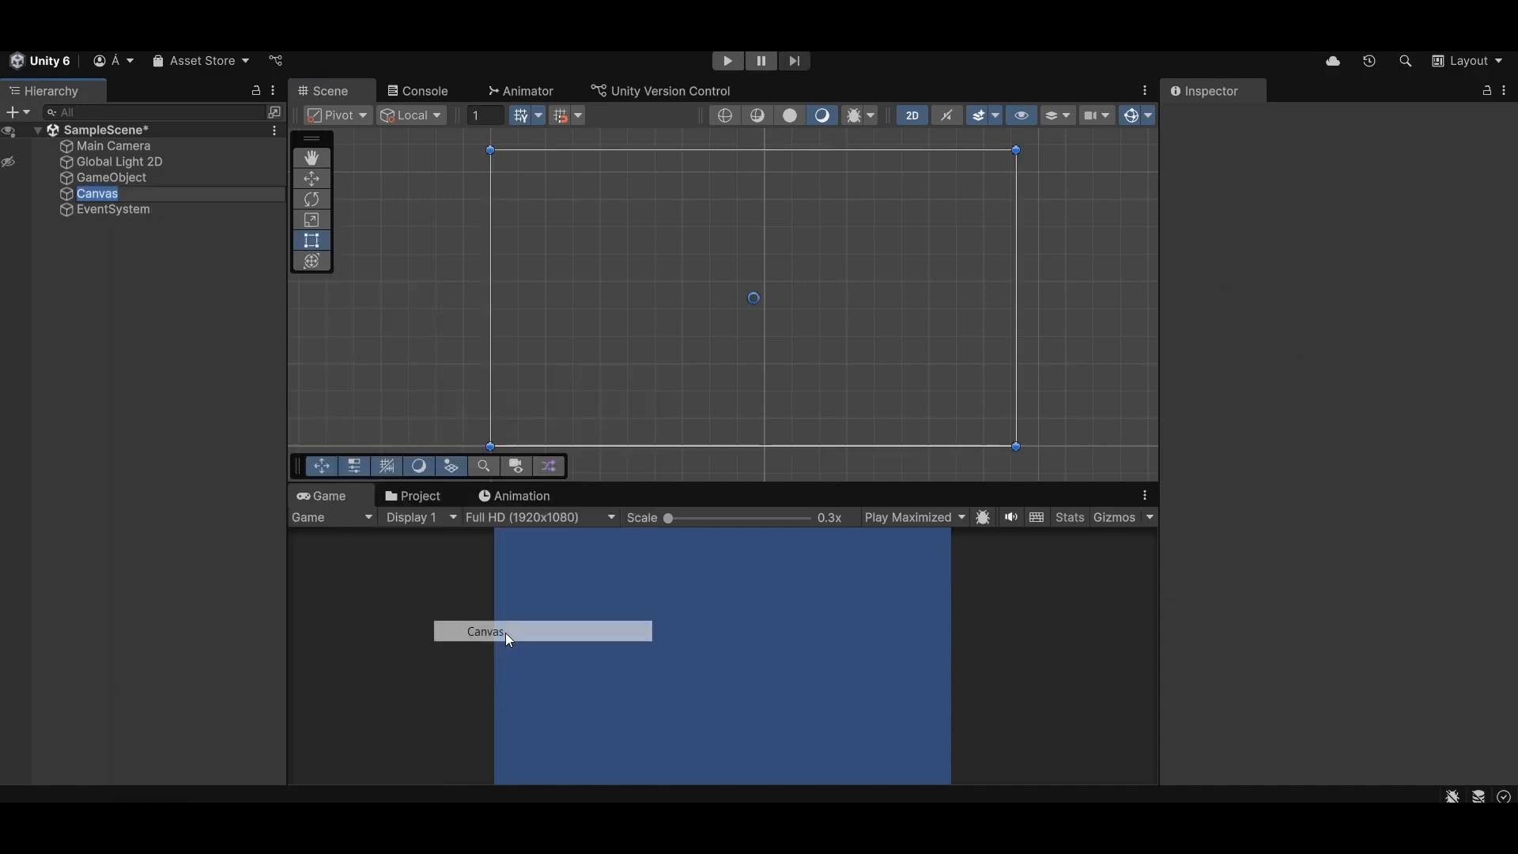
click(147, 272)
click(140, 211)
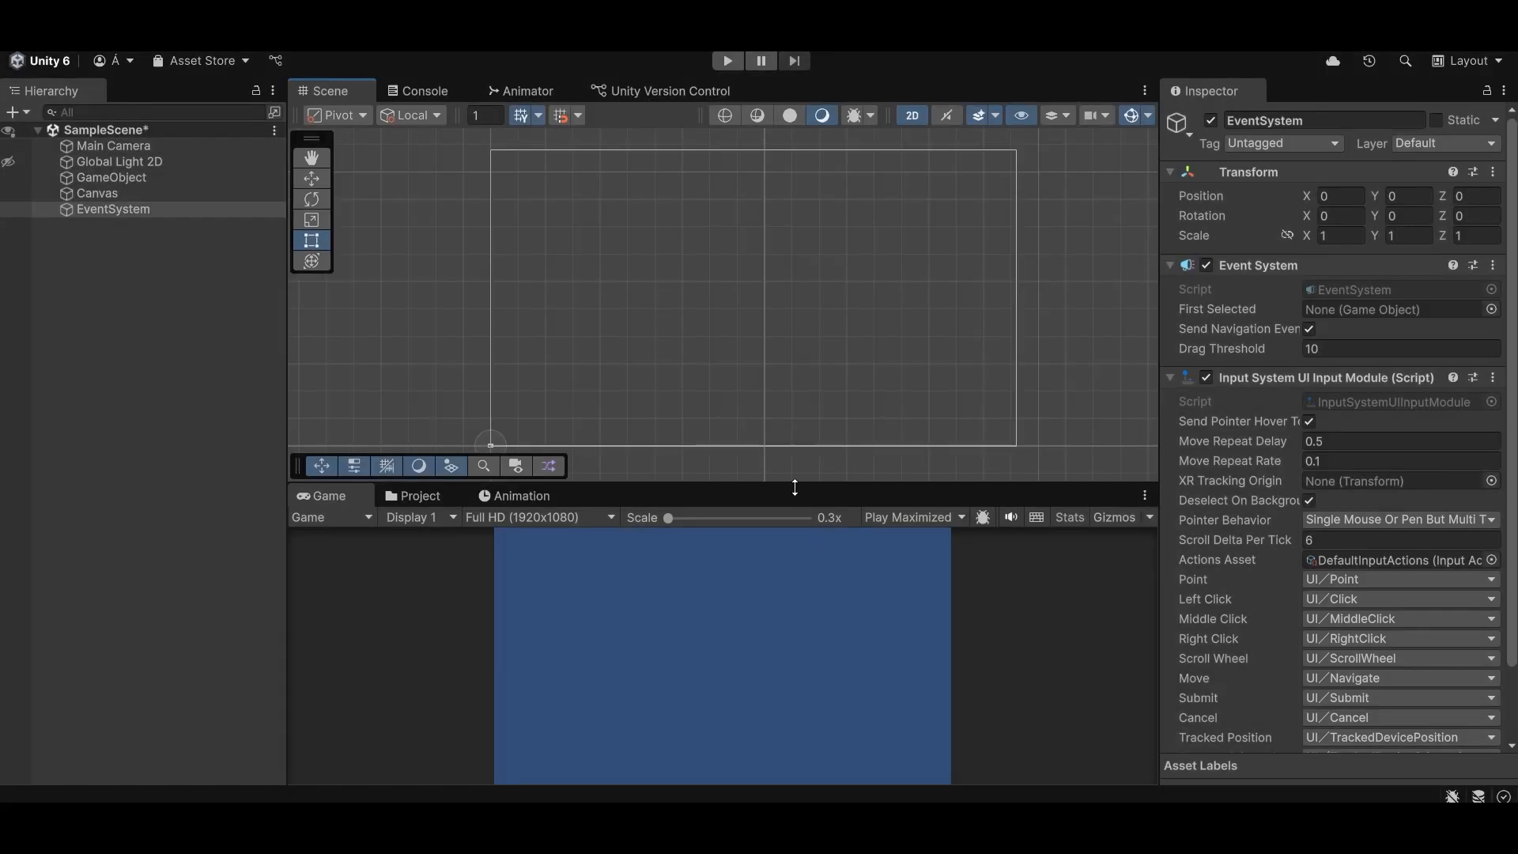
- Add a fixed 1720x1080 Game view resolution labelled Custom 1 and switch the Game view back to Full HD (1920x1080)
drag(796, 484, 795, 423)
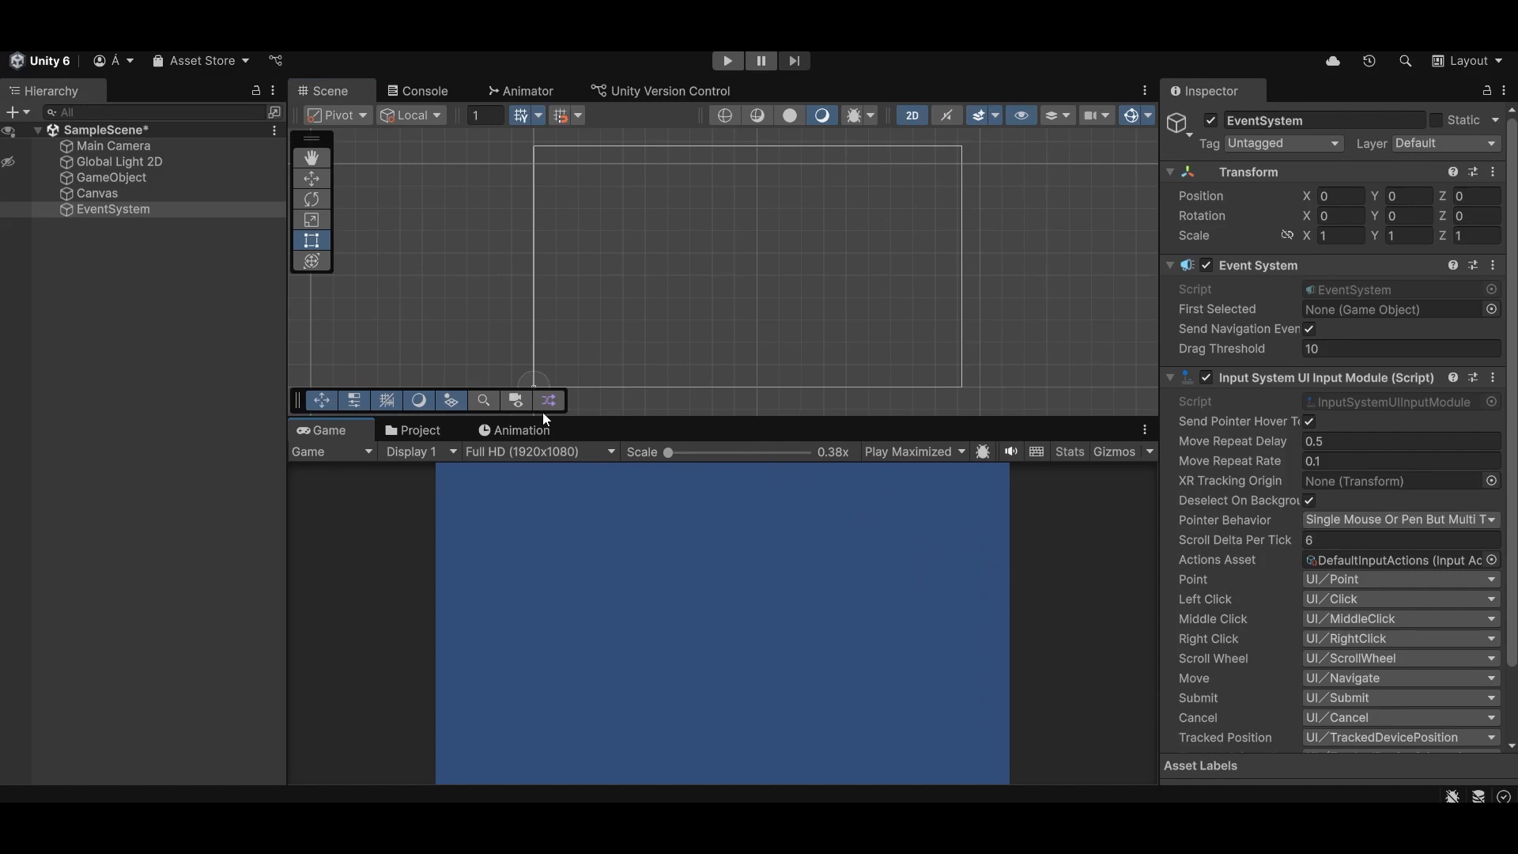
click(530, 455)
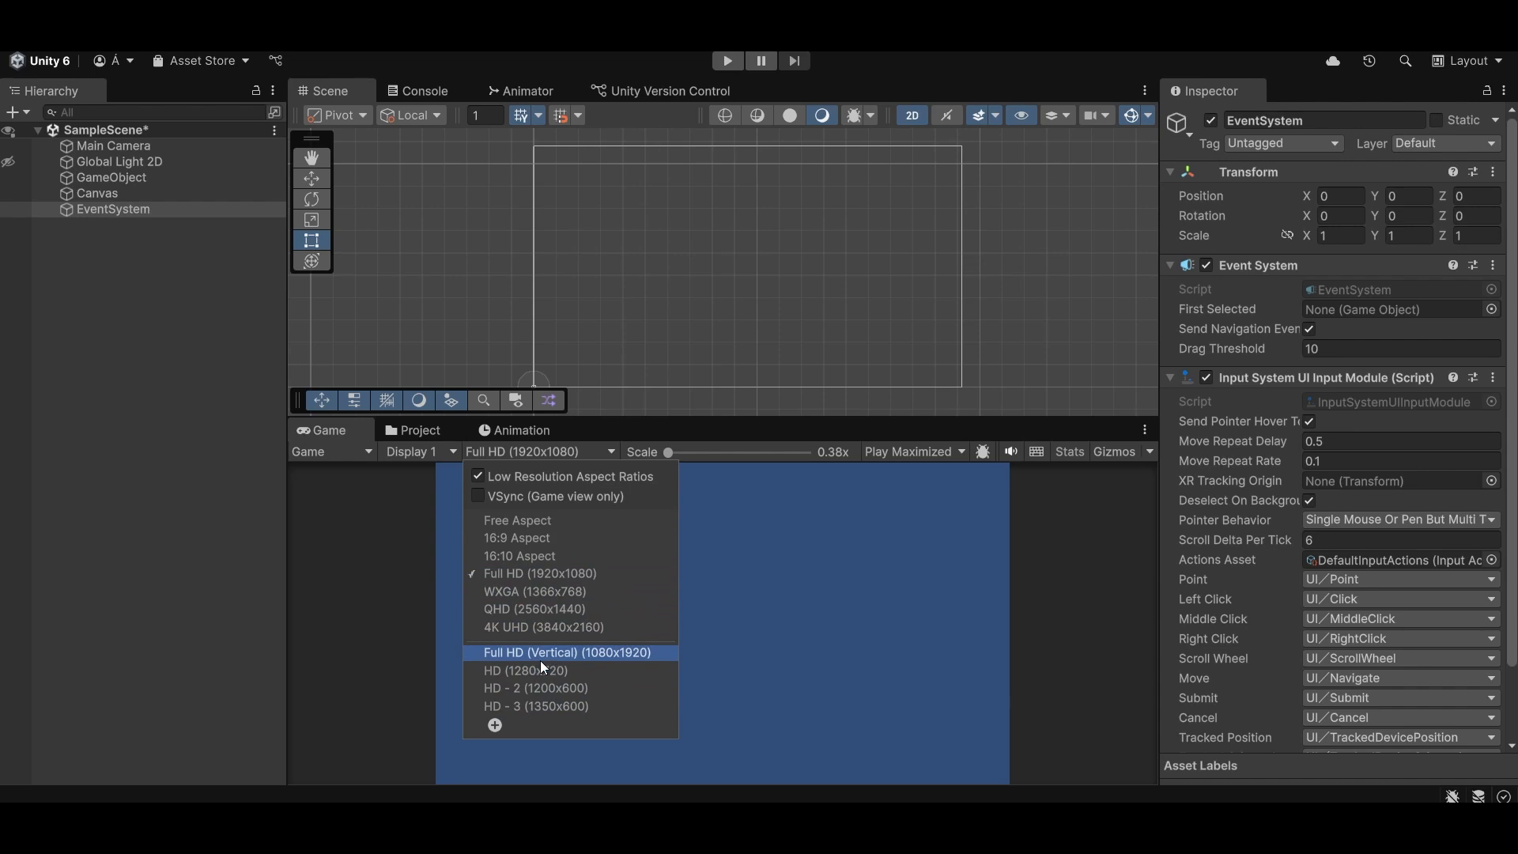
click(496, 727)
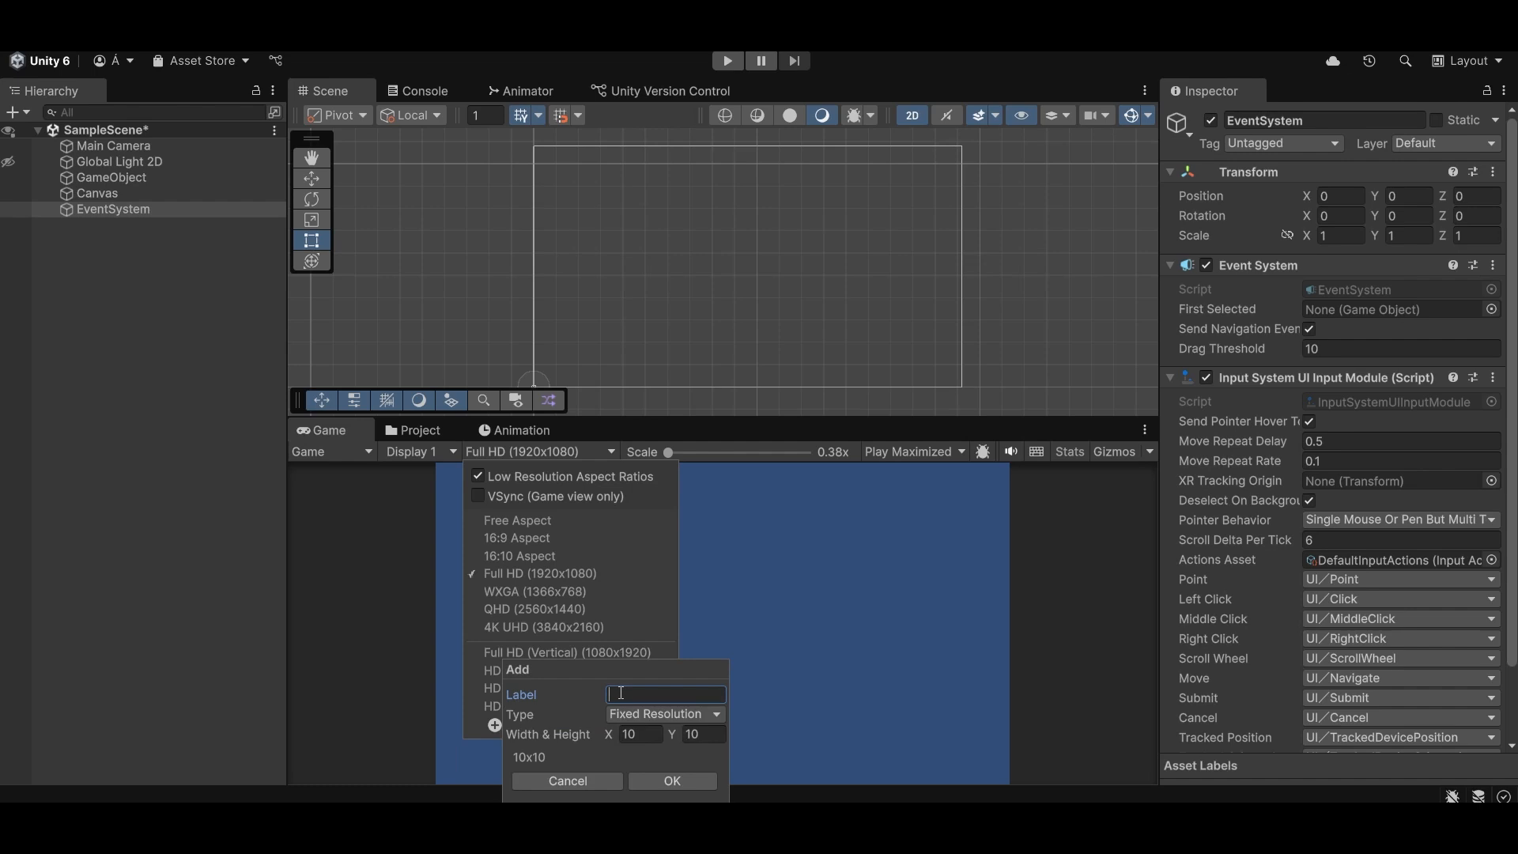
text(Custom 1)
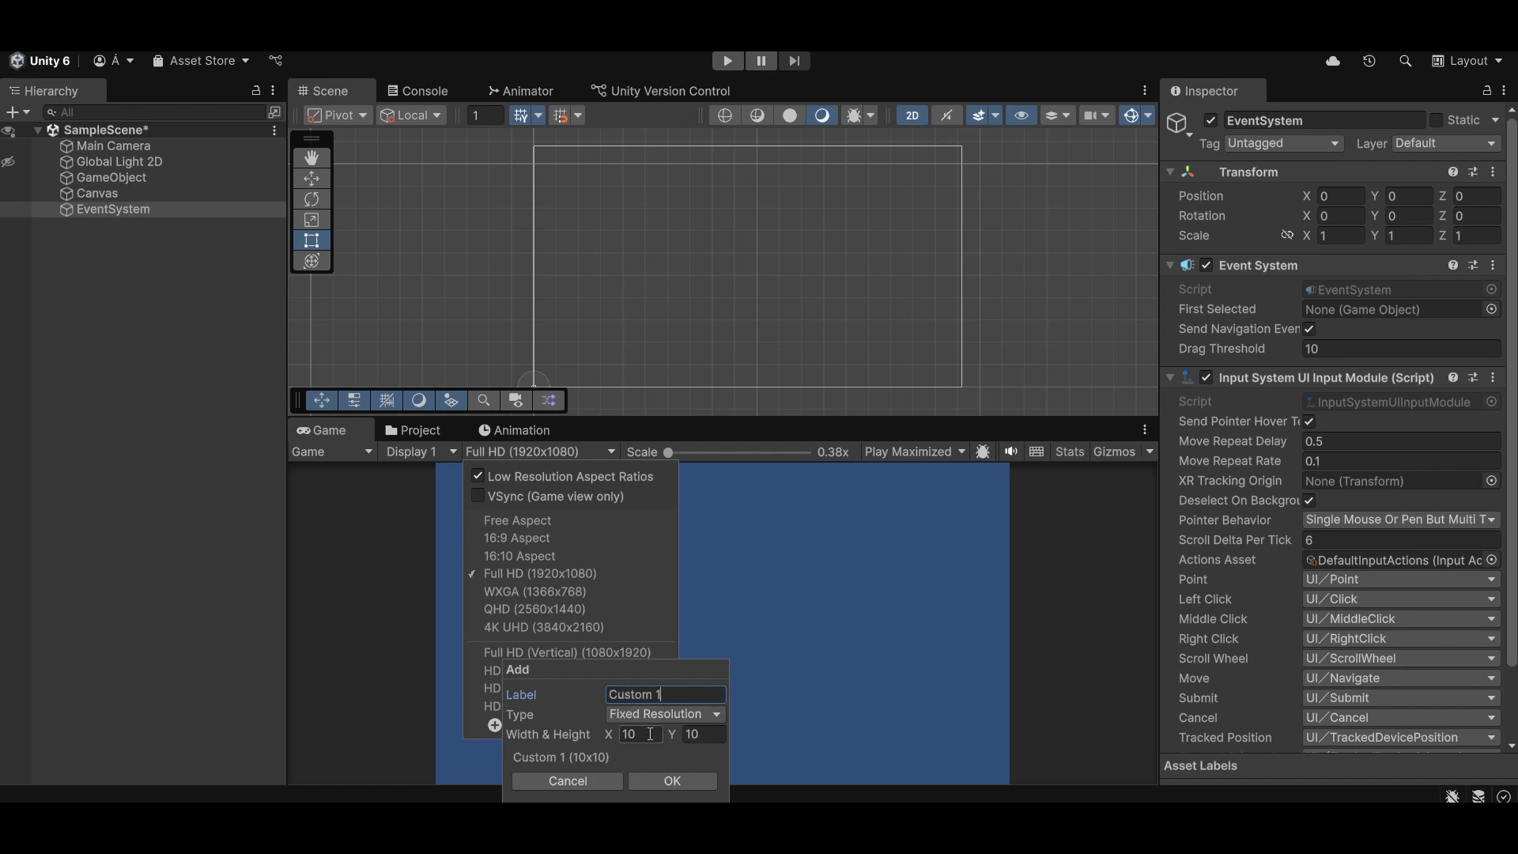
click(650, 733)
text(1720)
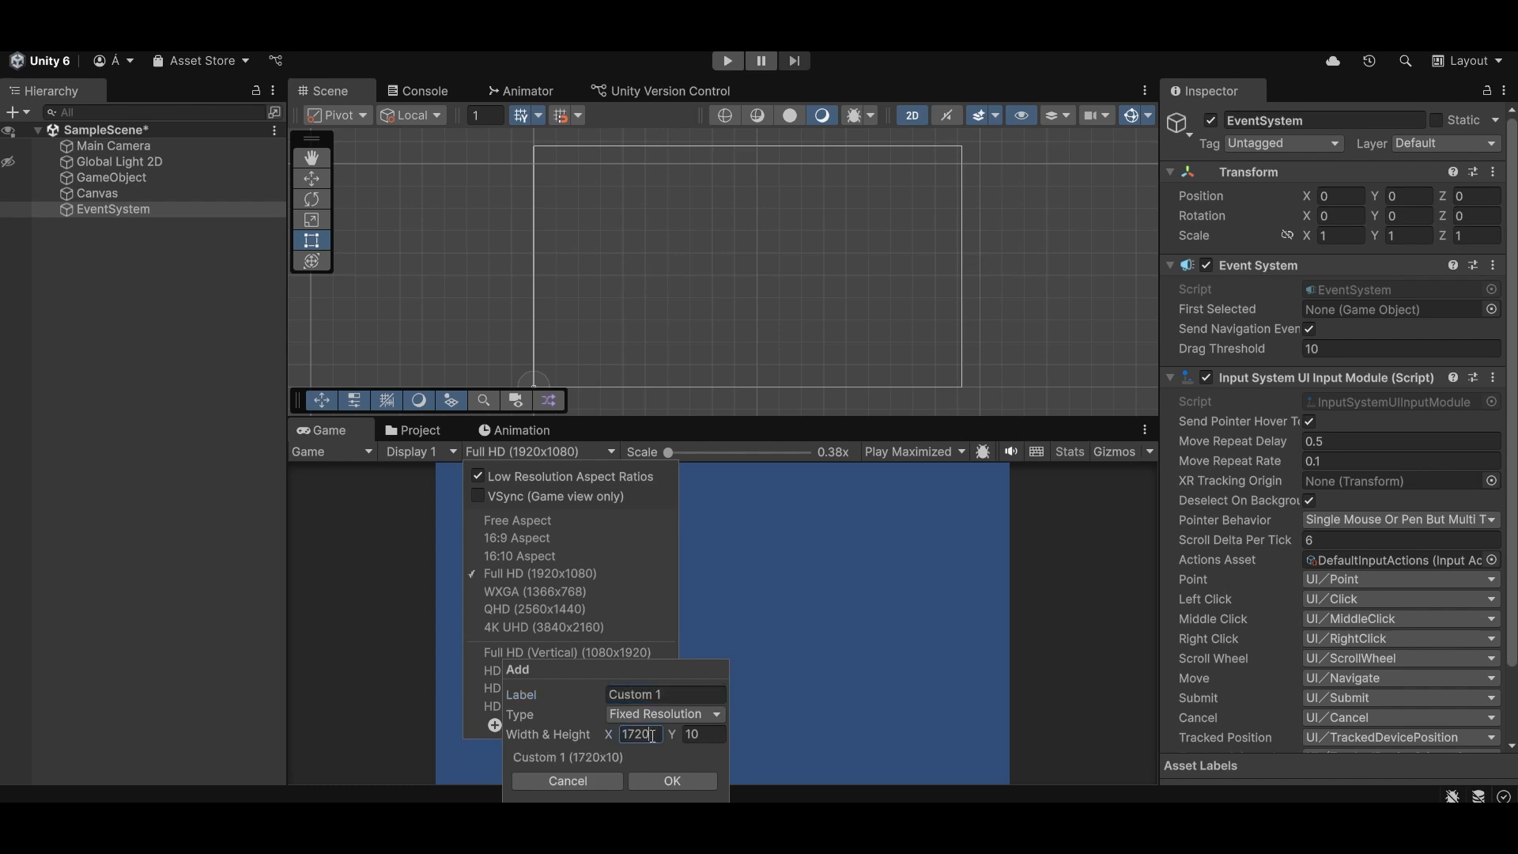
click(713, 739)
text(1080)
click(672, 781)
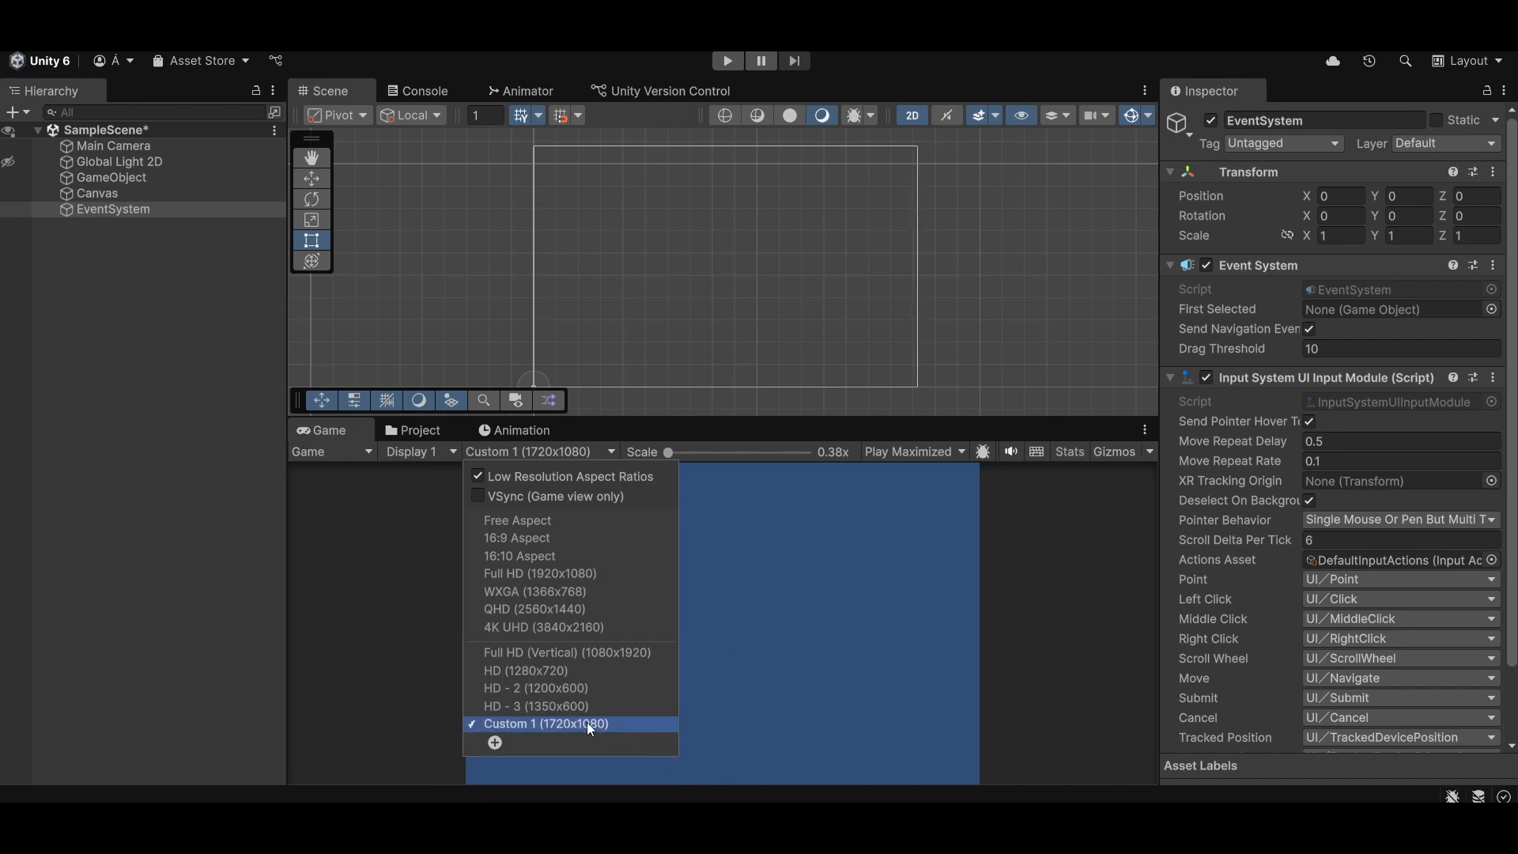
click(616, 574)
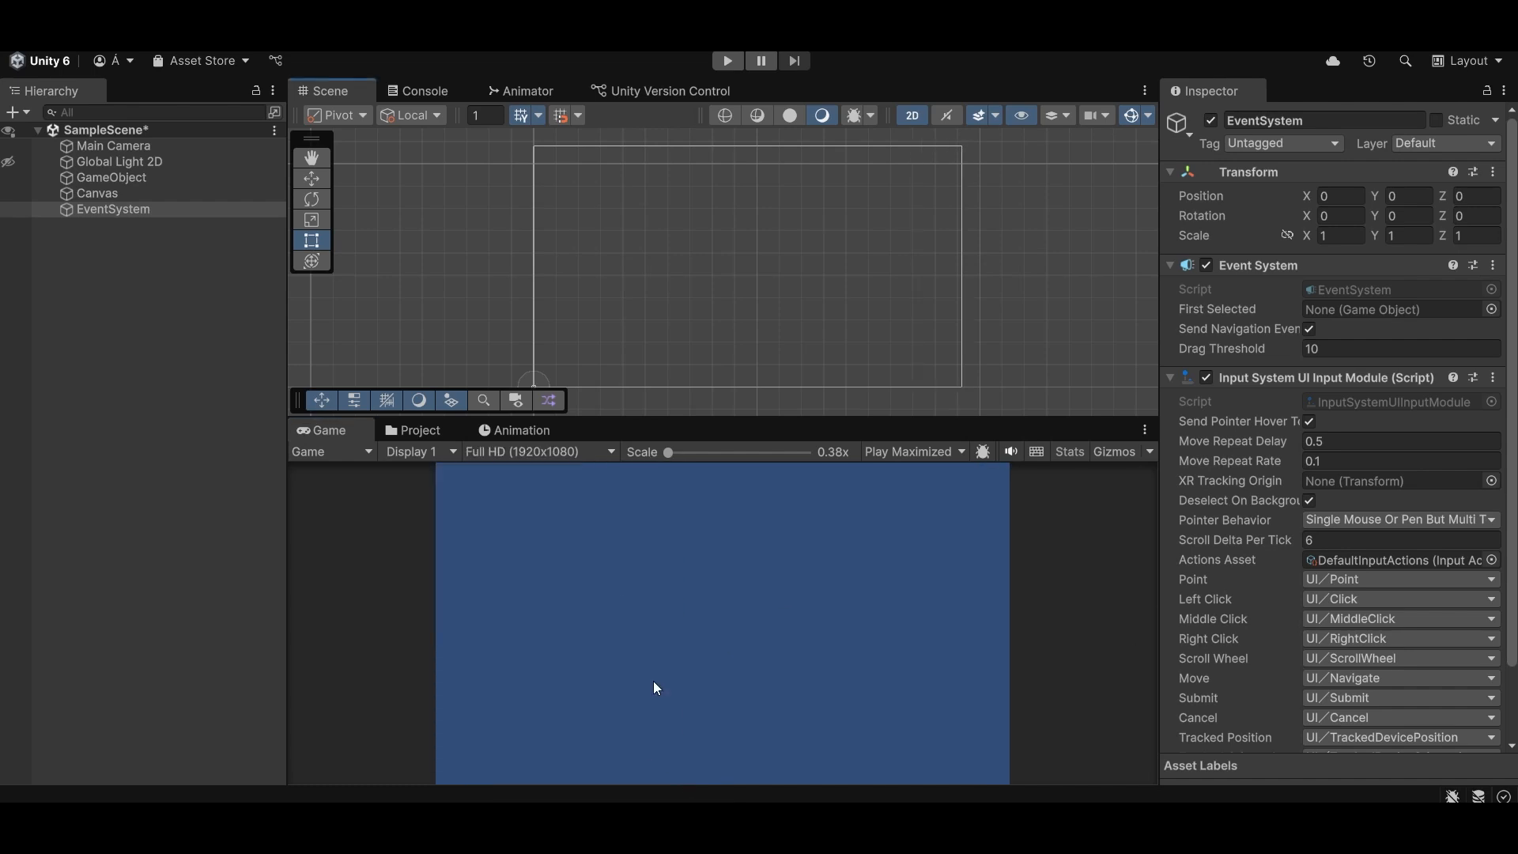
- Set the Canvas Scaler's UI Scale Mode on the Canvas to Scale With Screen Size
click(168, 192)
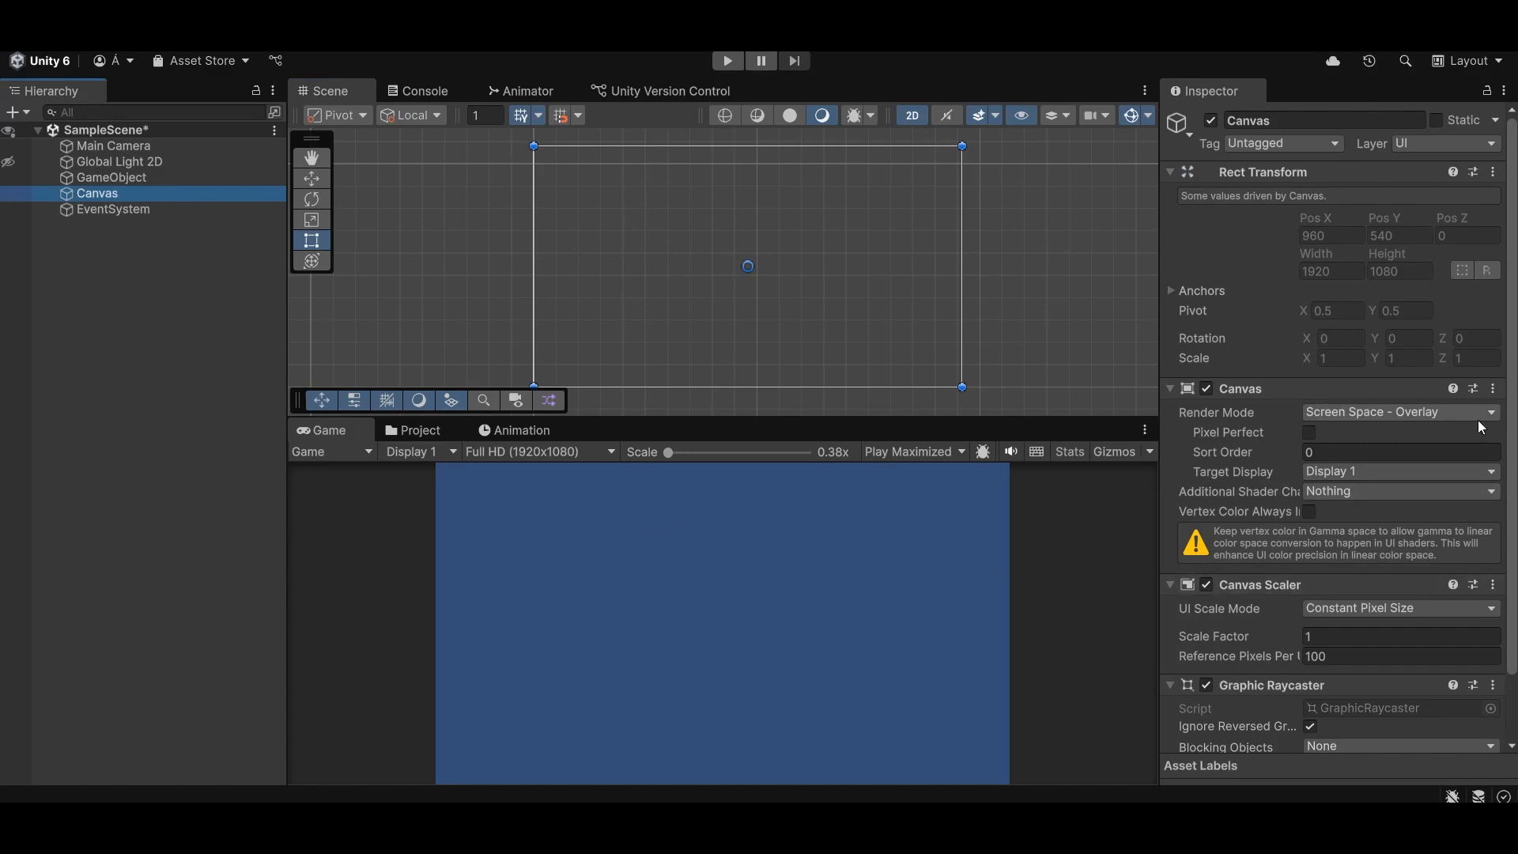
scroll(1477, 420, down, 3)
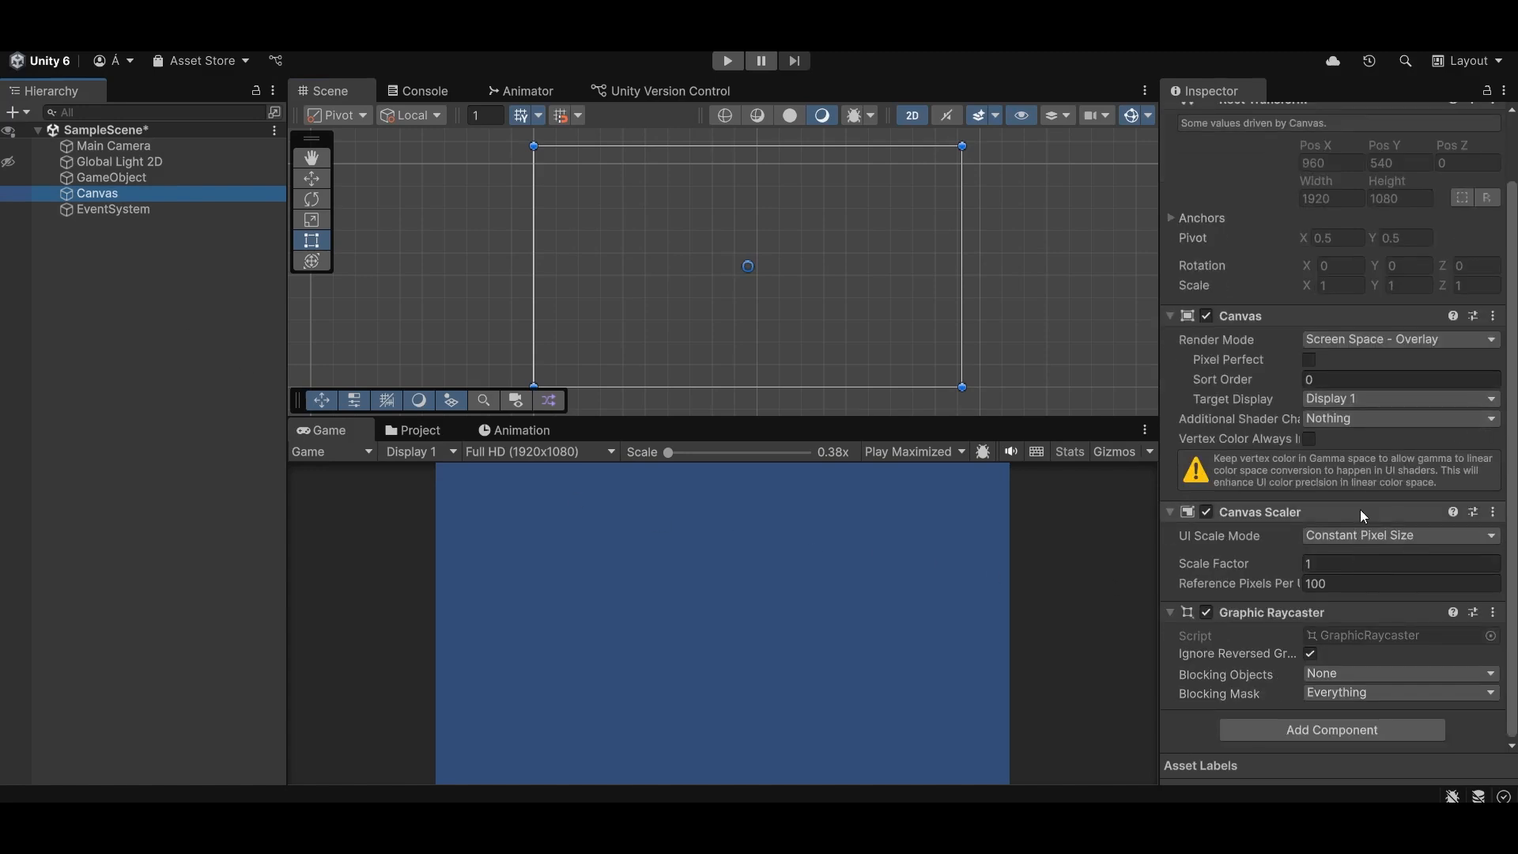
click(1344, 537)
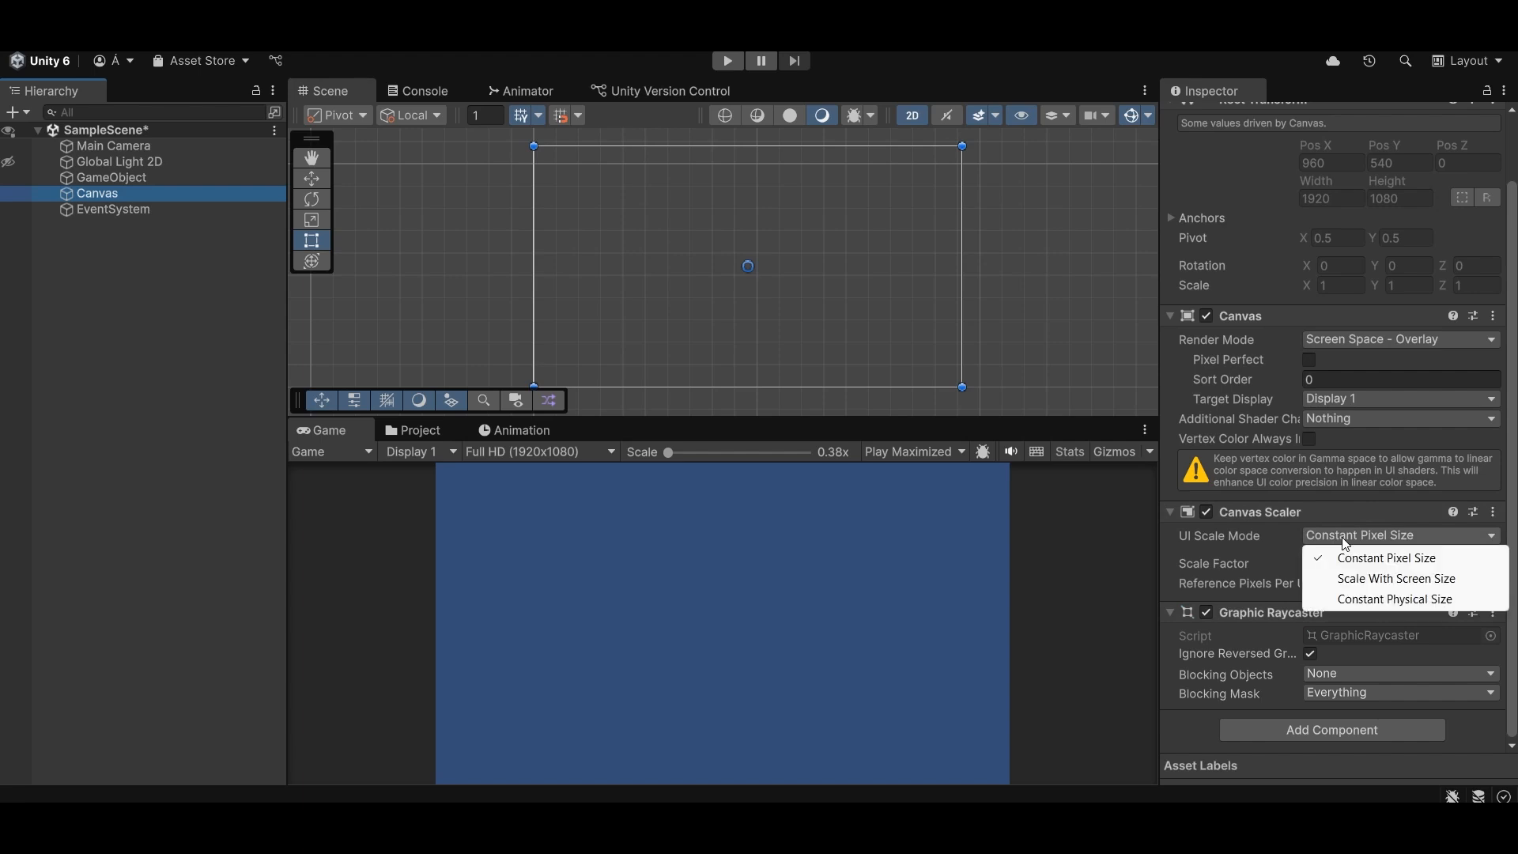
click(1411, 583)
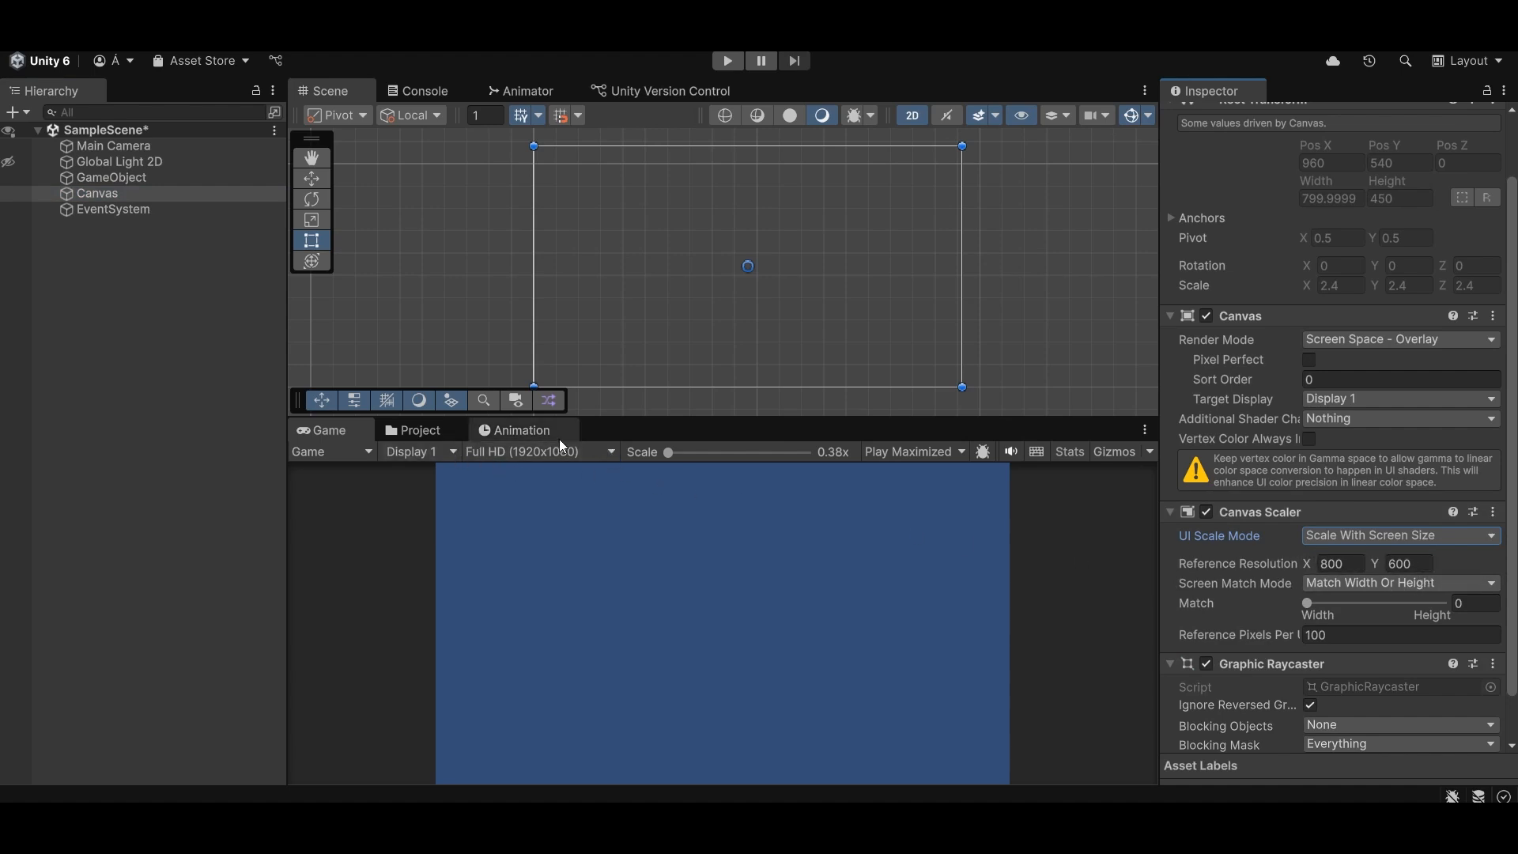
- Set the Canvas Scaler's reference resolution to 1920 x 1080, with Match fully at Width (0)
click(1322, 562)
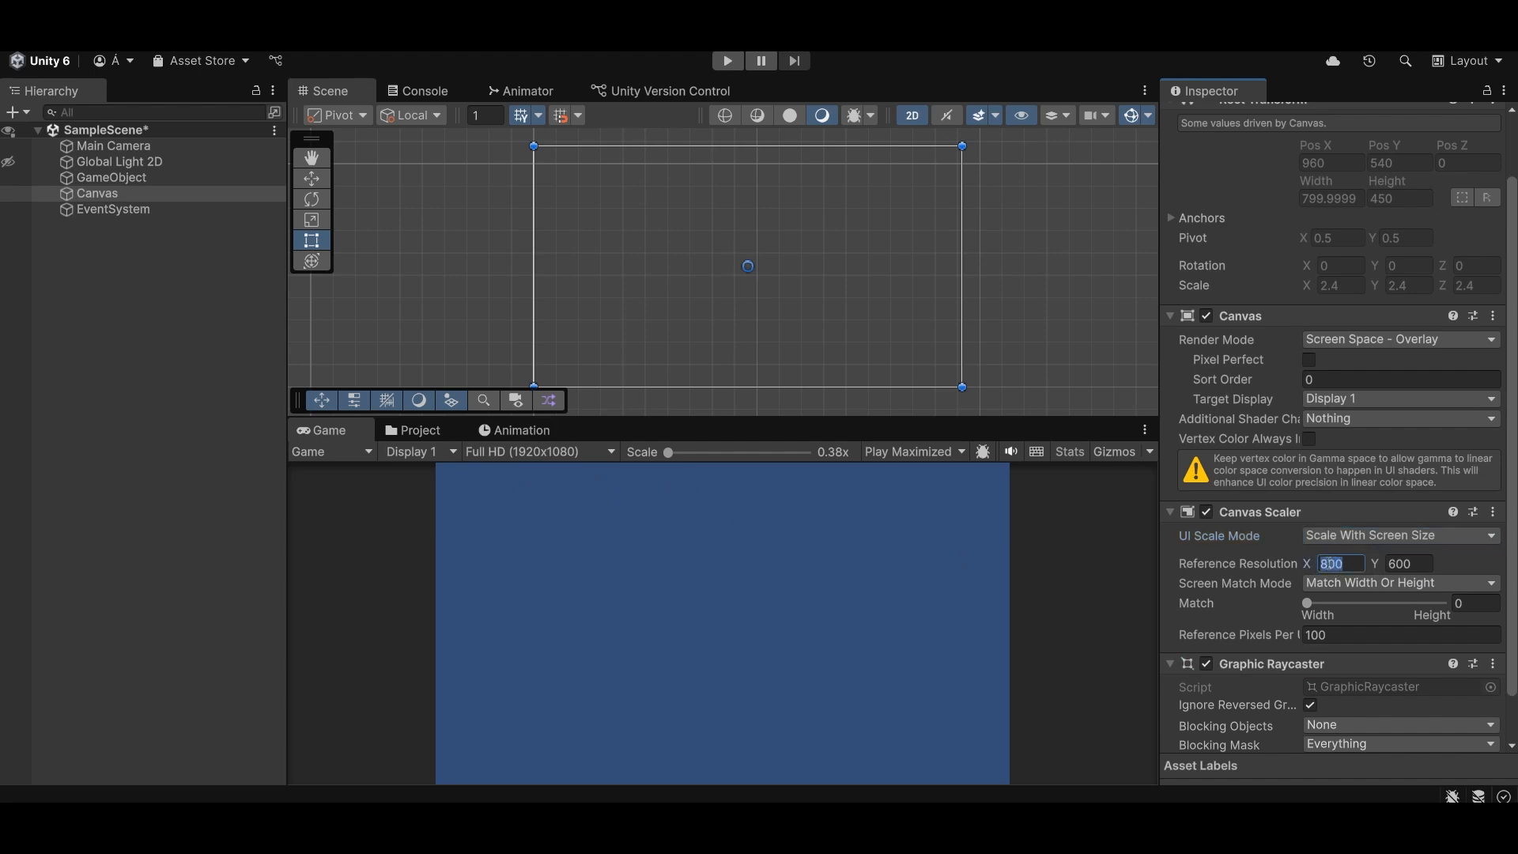
text(1920)
click(1408, 564)
text(1080)
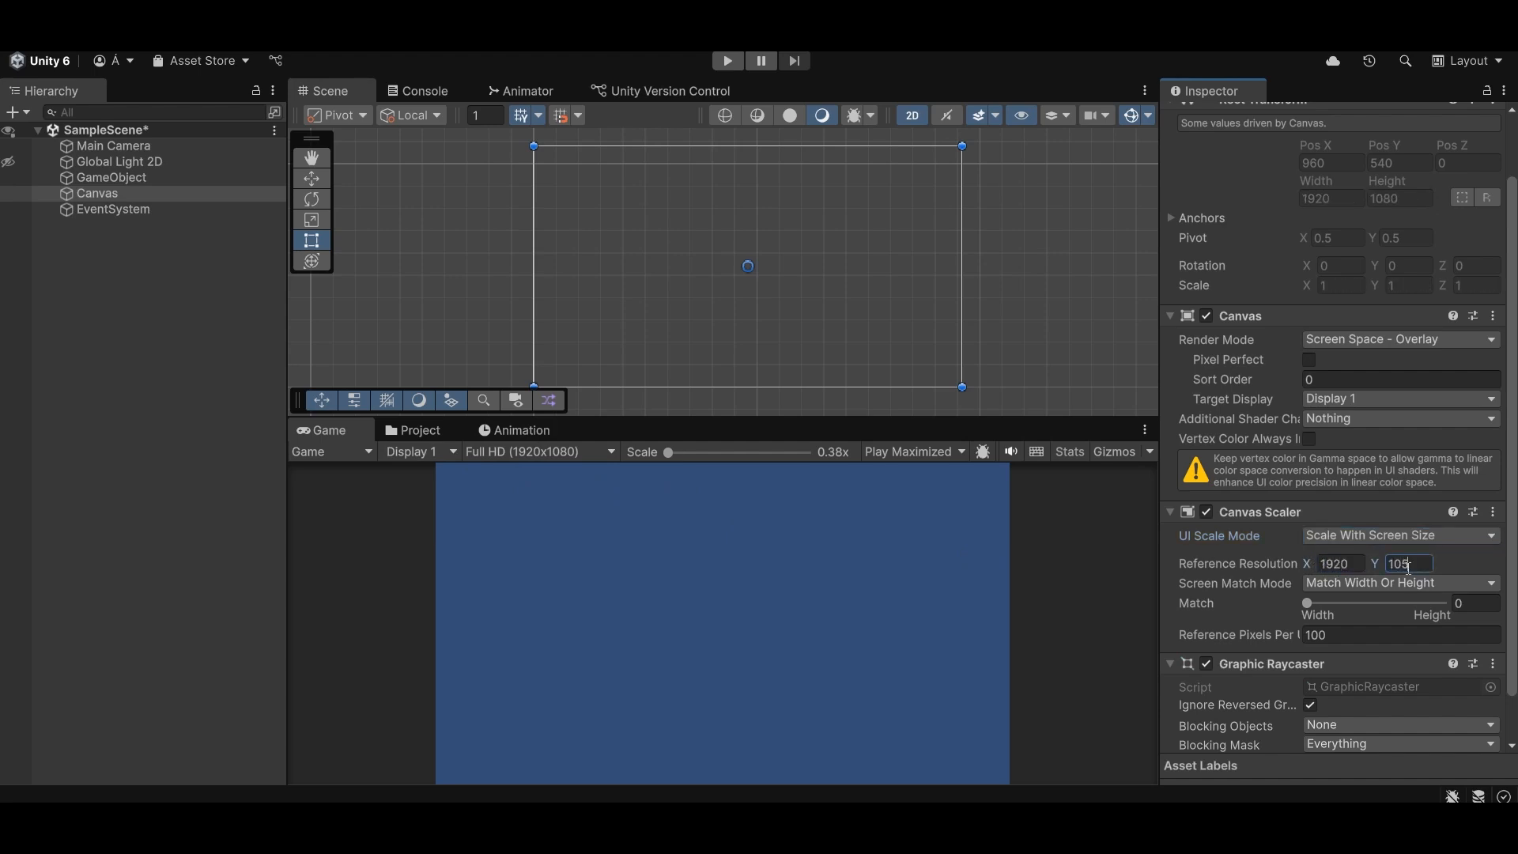
key(BackSpace)
key(BackSpace)
text(80)
click(1307, 606)
drag(1311, 613, 1245, 605)
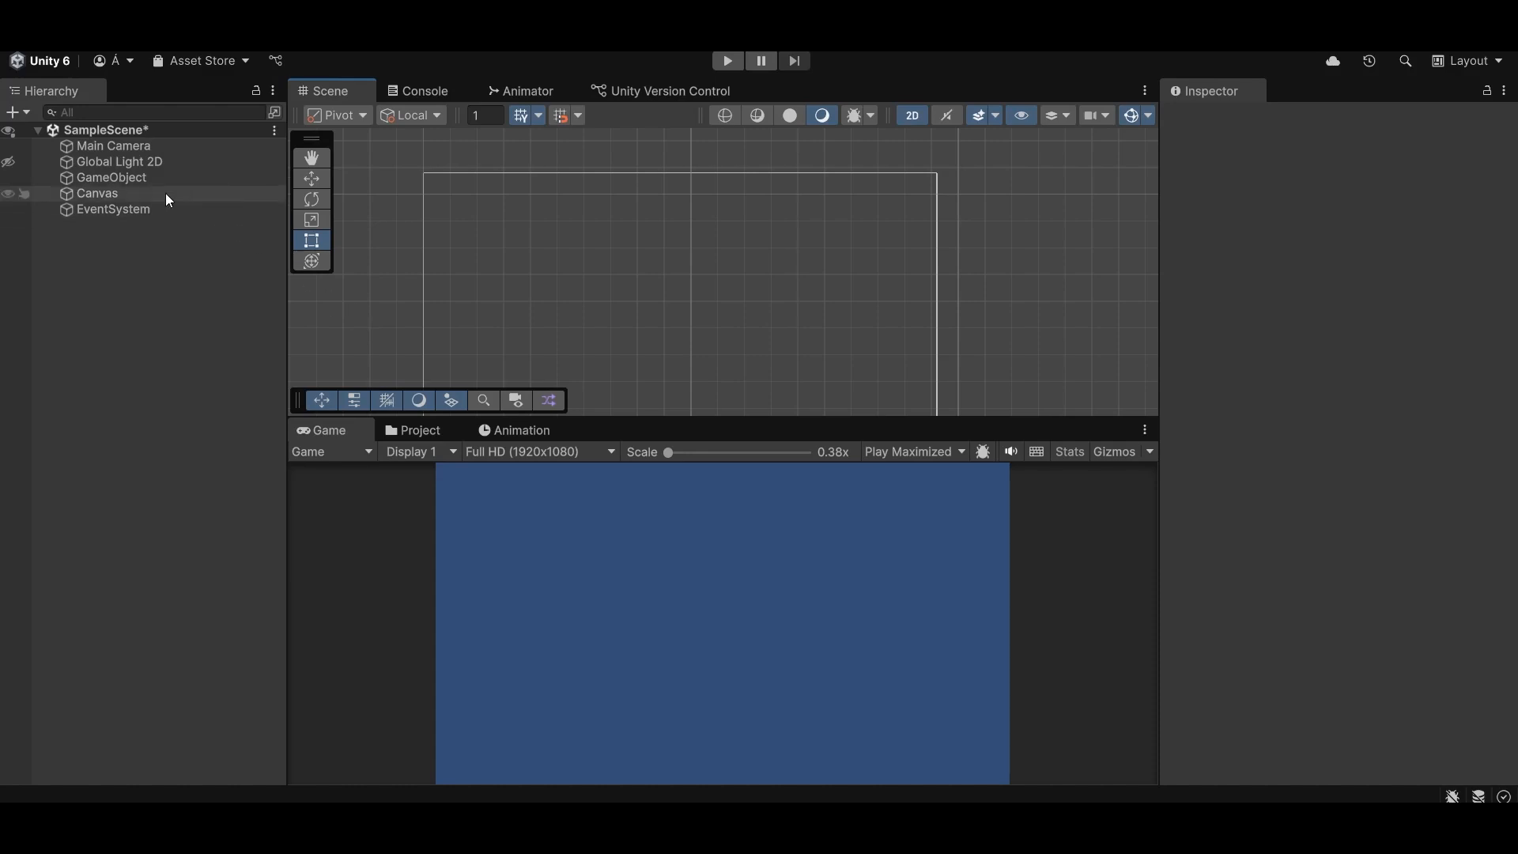
- Add a UI Image as a child of the Canvas and look through its component settings
right_click(106, 192)
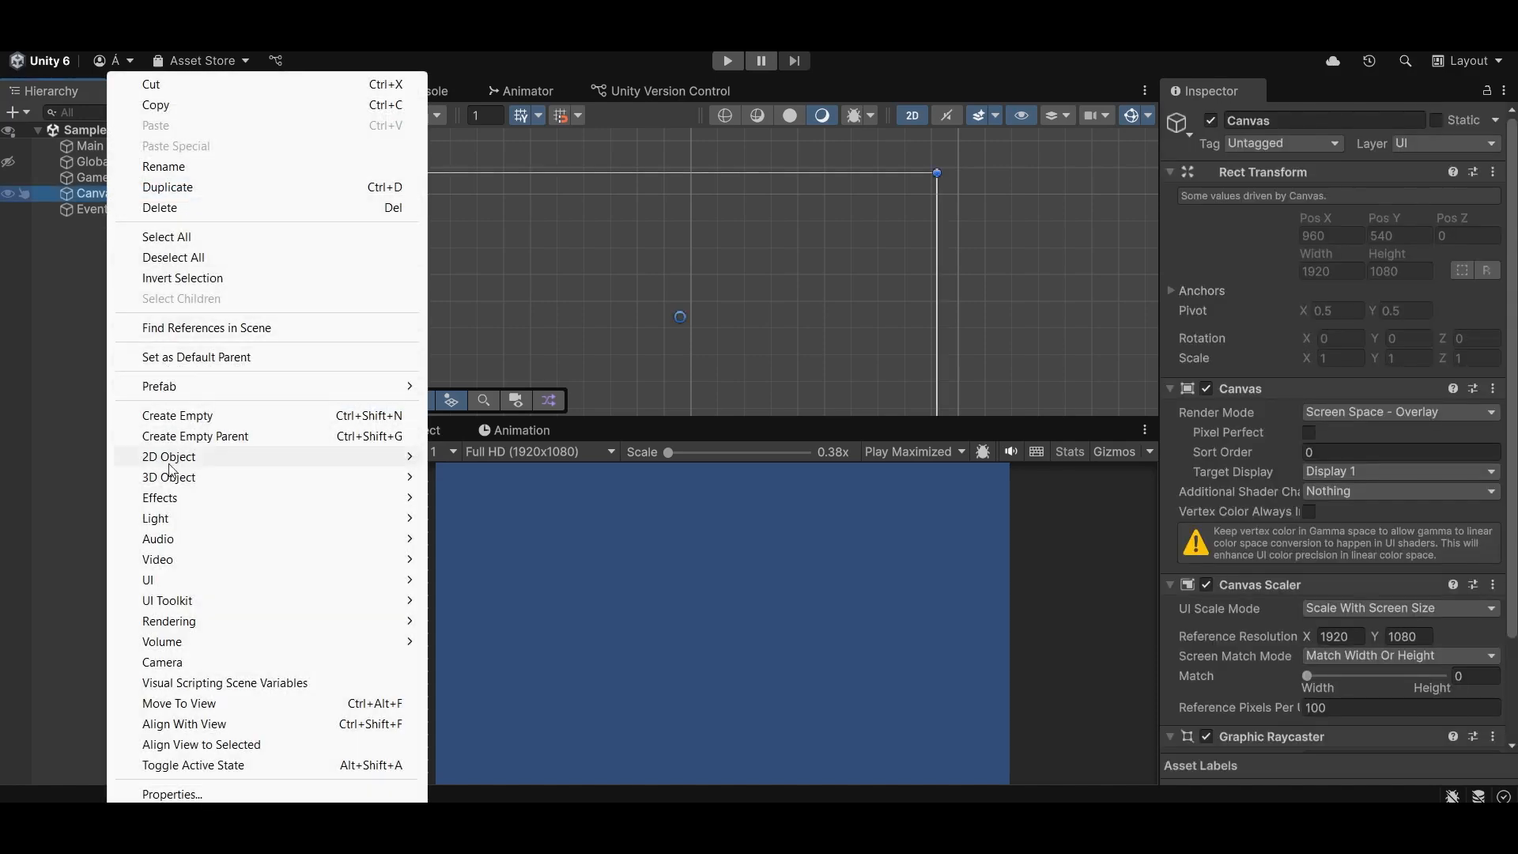
mouse_move(176, 581)
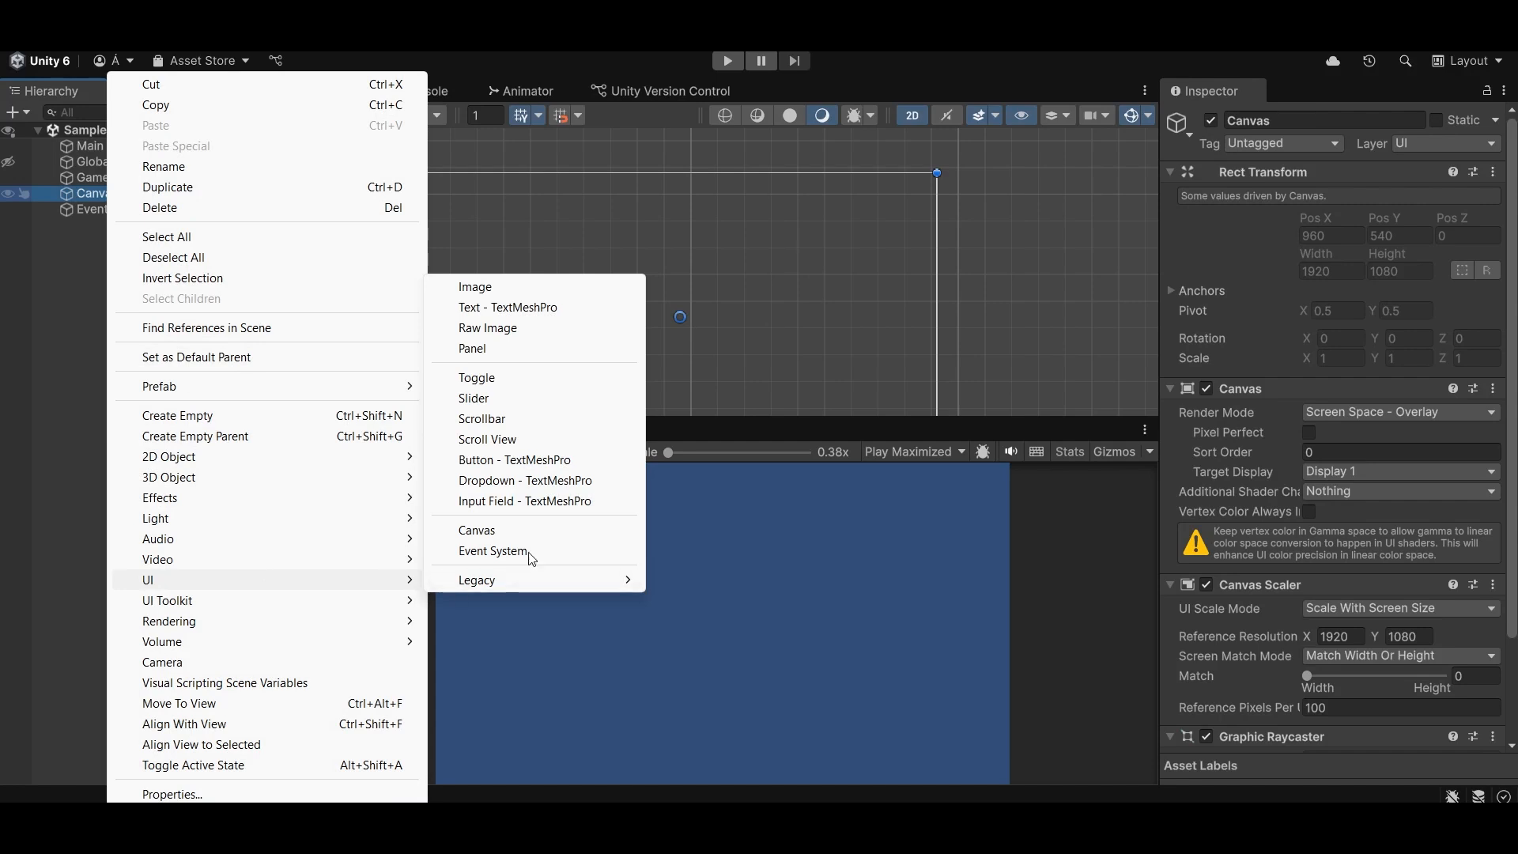
click(529, 294)
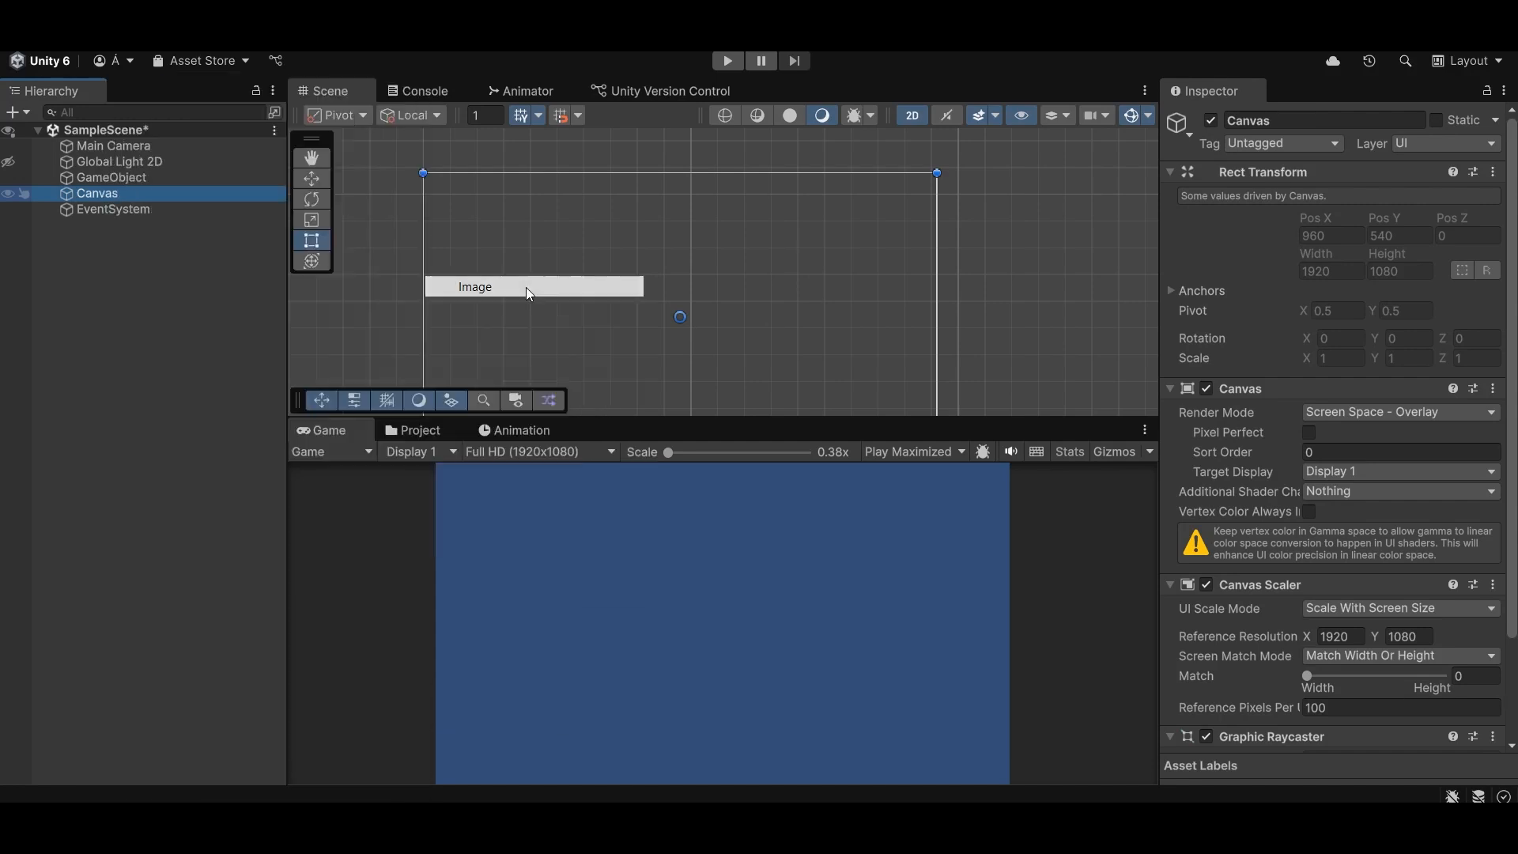
scroll(1278, 385, down, 2)
scroll(1270, 381, down, 2)
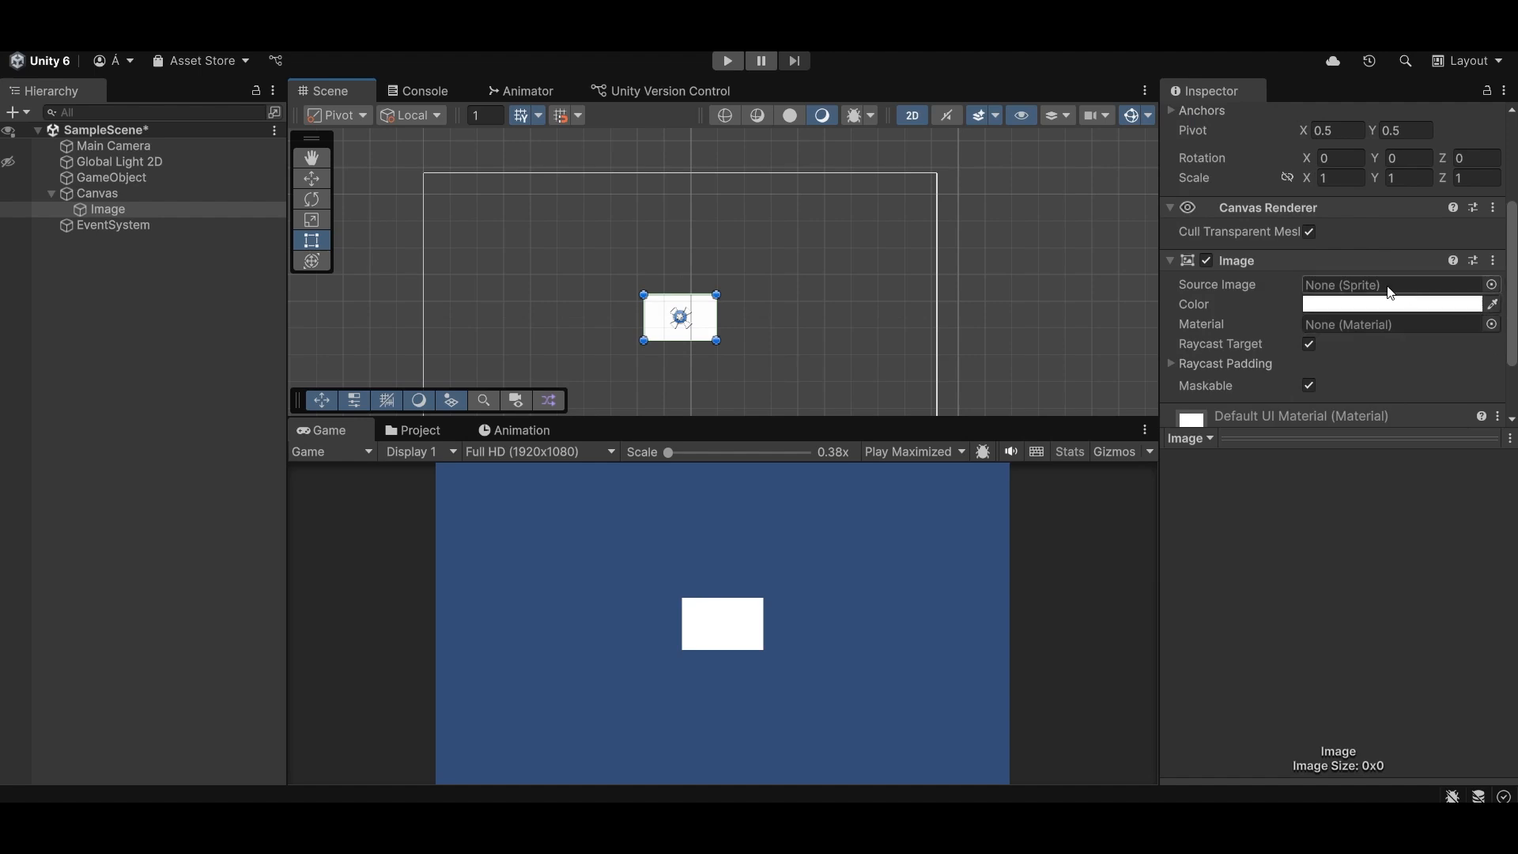
scroll(1239, 339, up, 2)
scroll(1256, 344, up, 4)
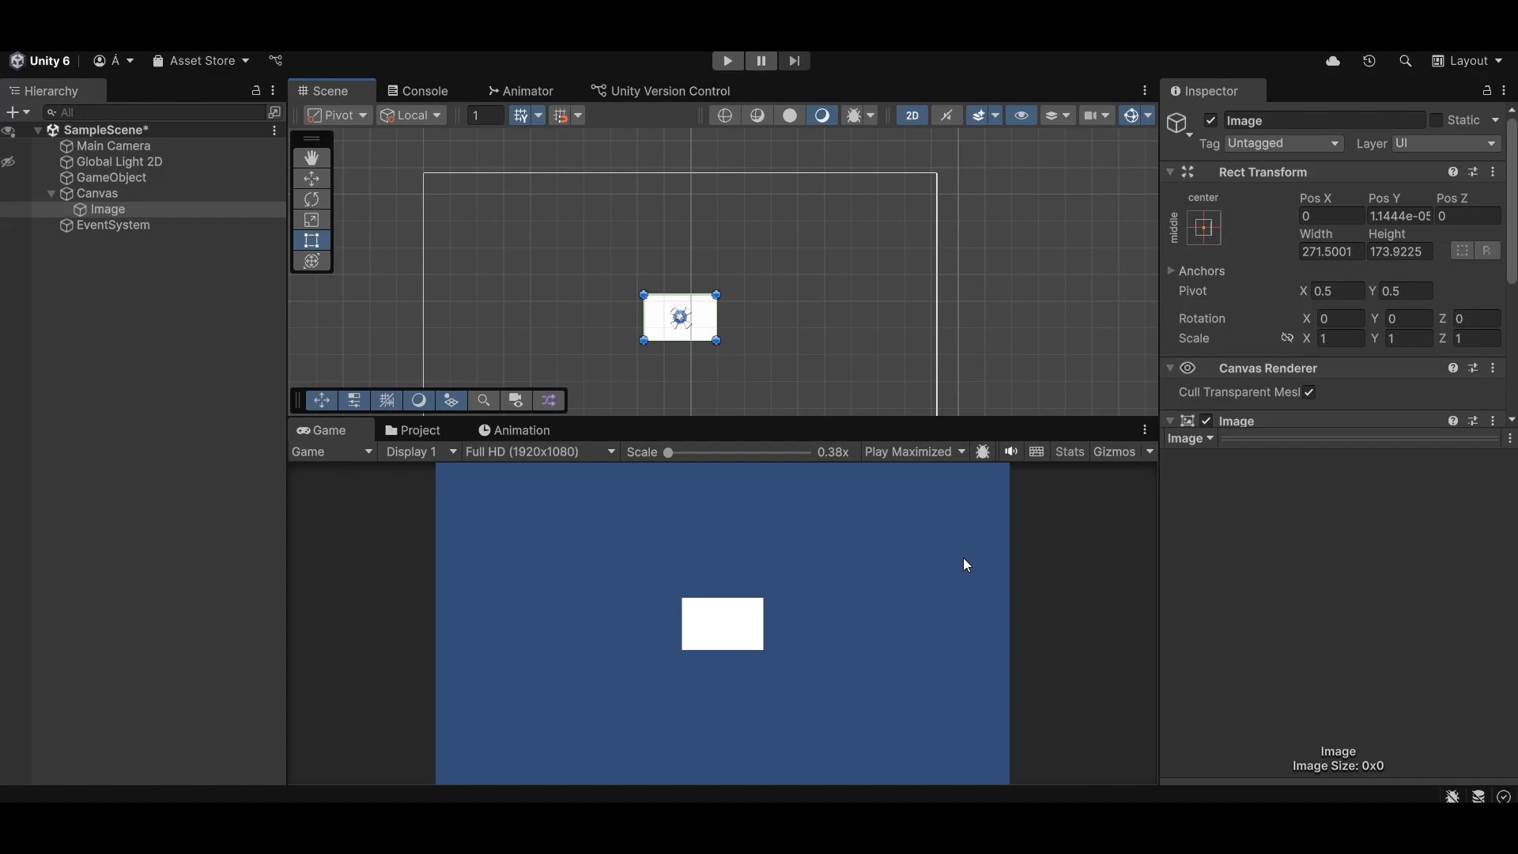
- Try the middle-stretch, top-left and top-center anchor presets on the Image, and return its anchor to middle-center
click(1205, 230)
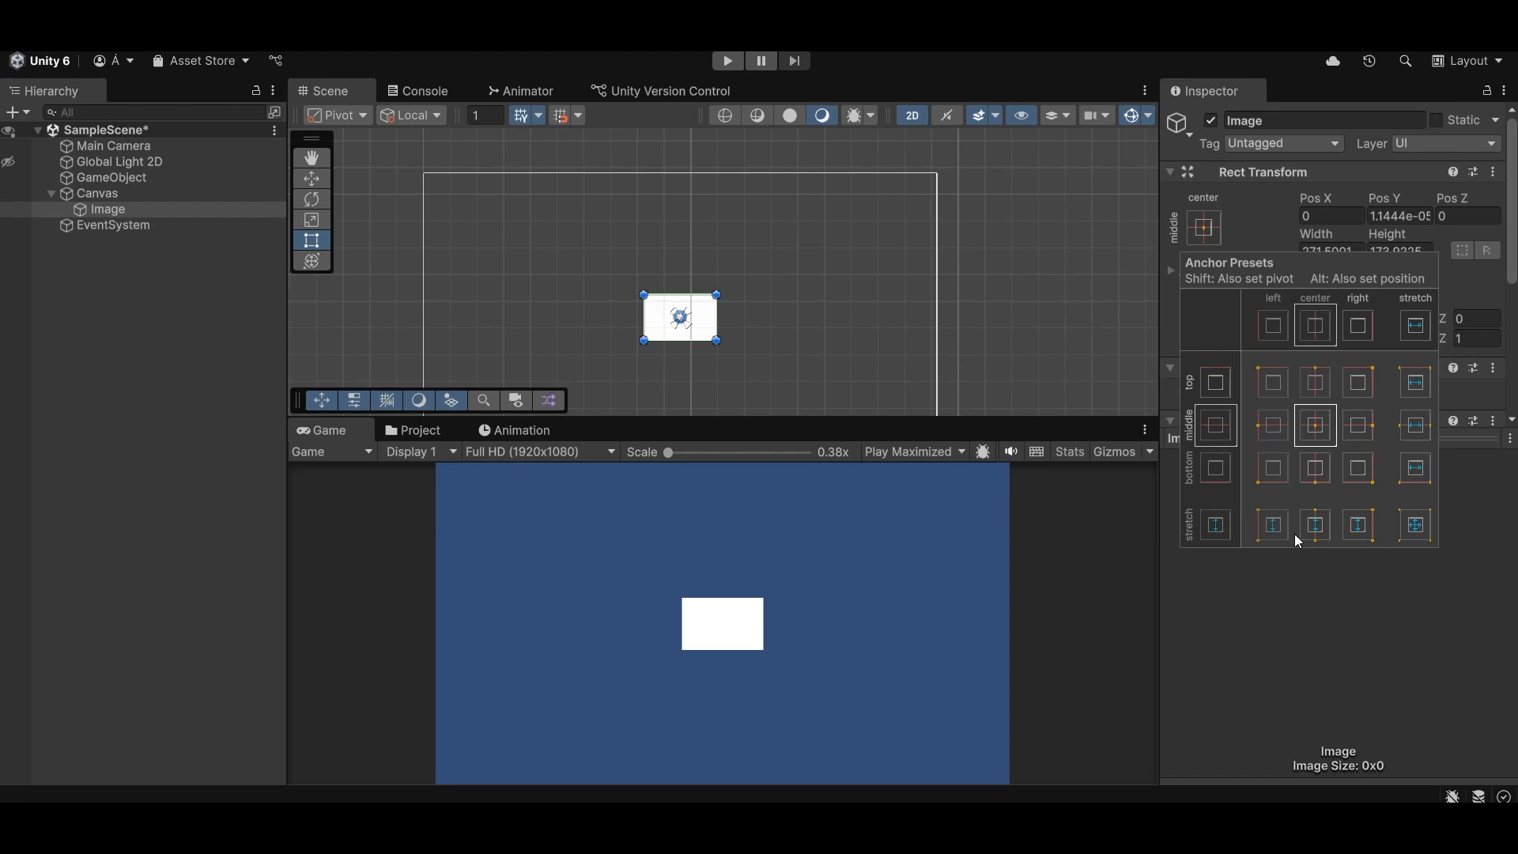
click(1217, 226)
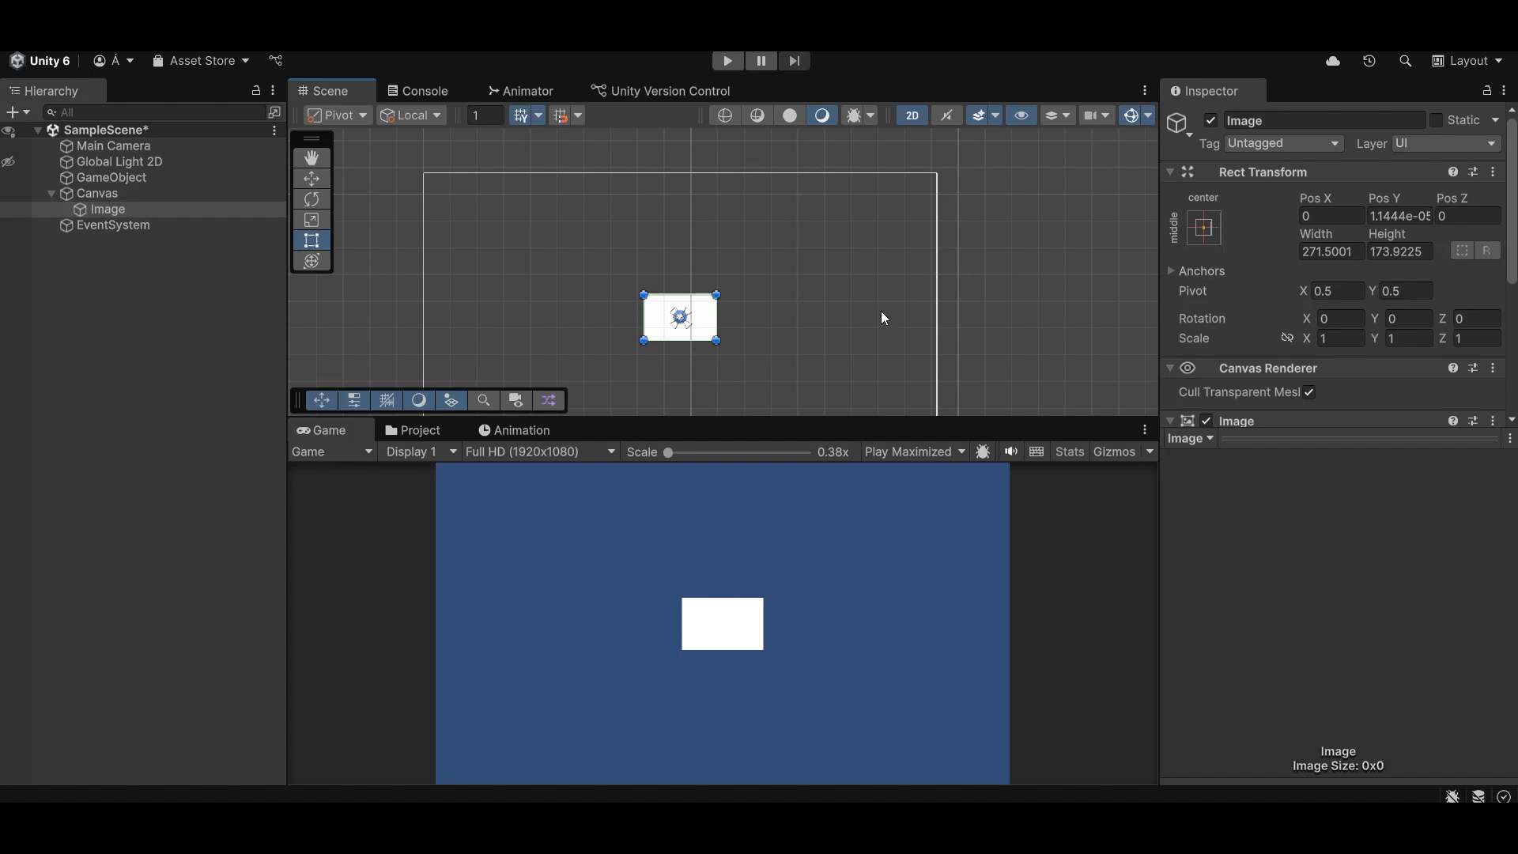
middle_drag(883, 318, 968, 221)
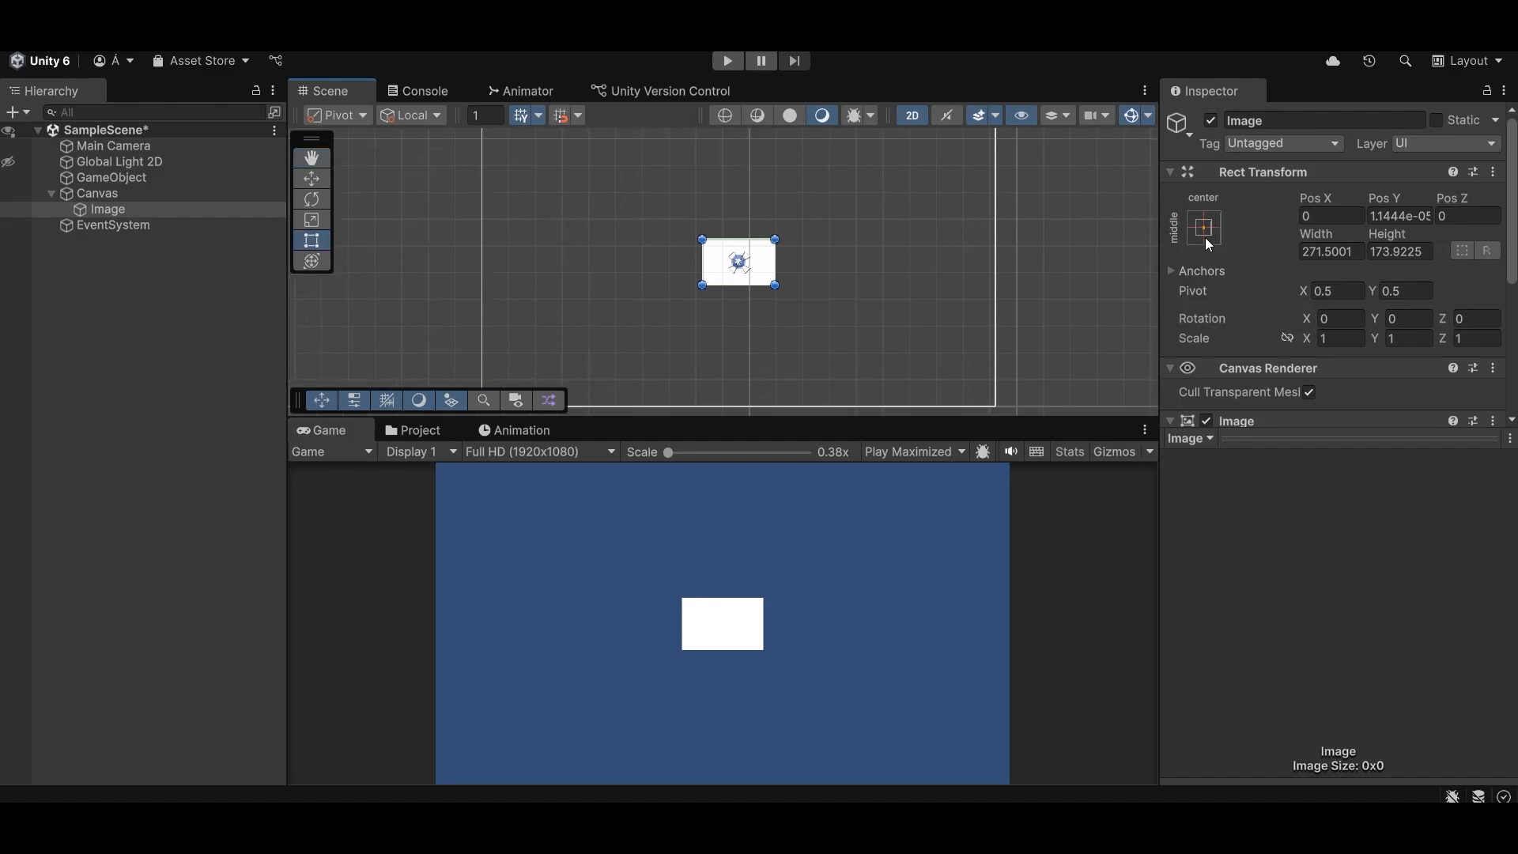
click(1206, 239)
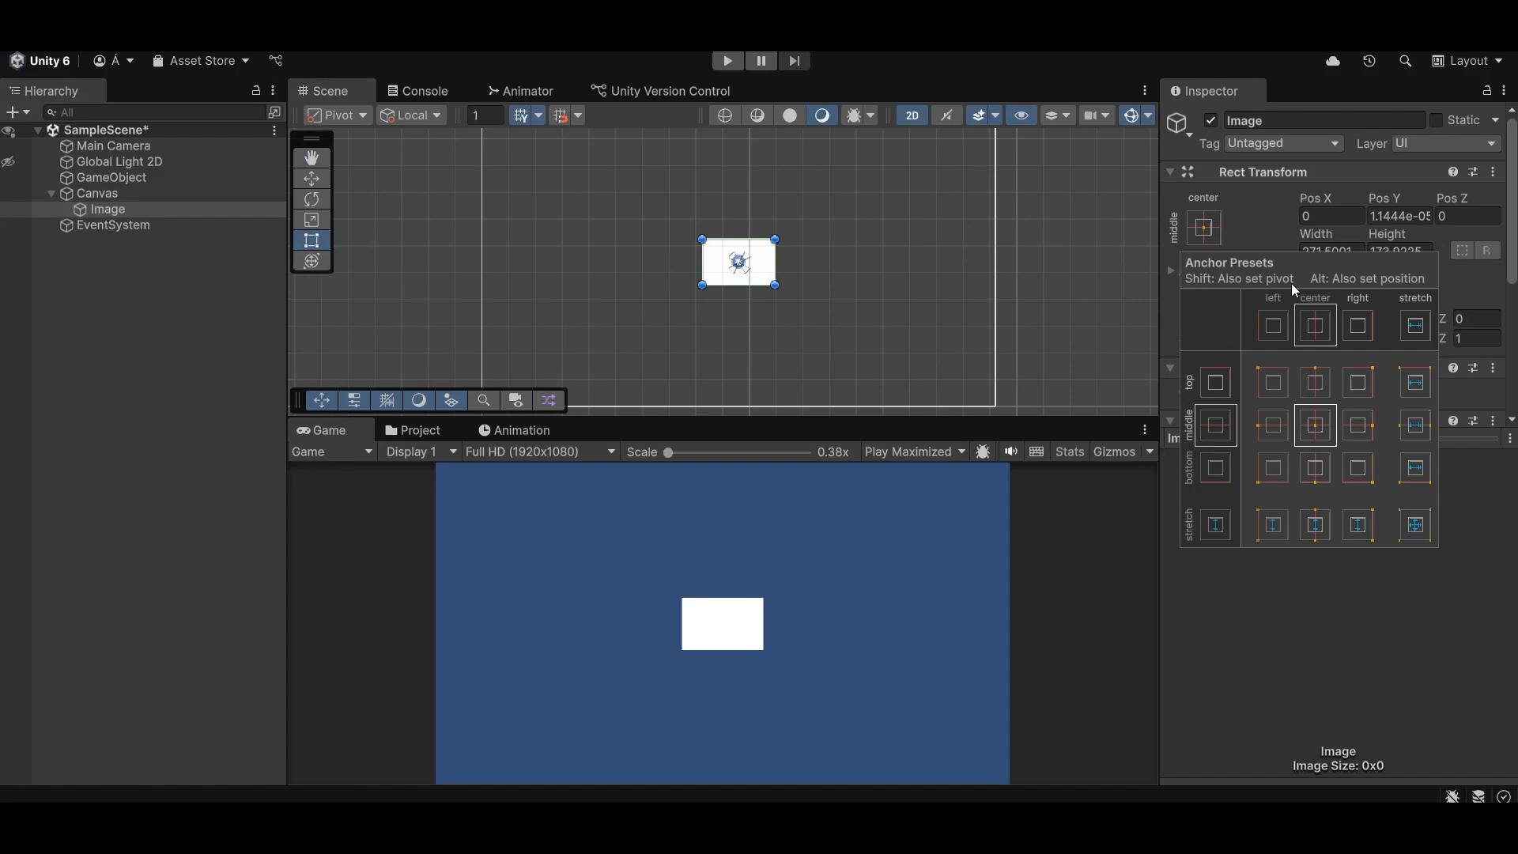
click(1415, 425)
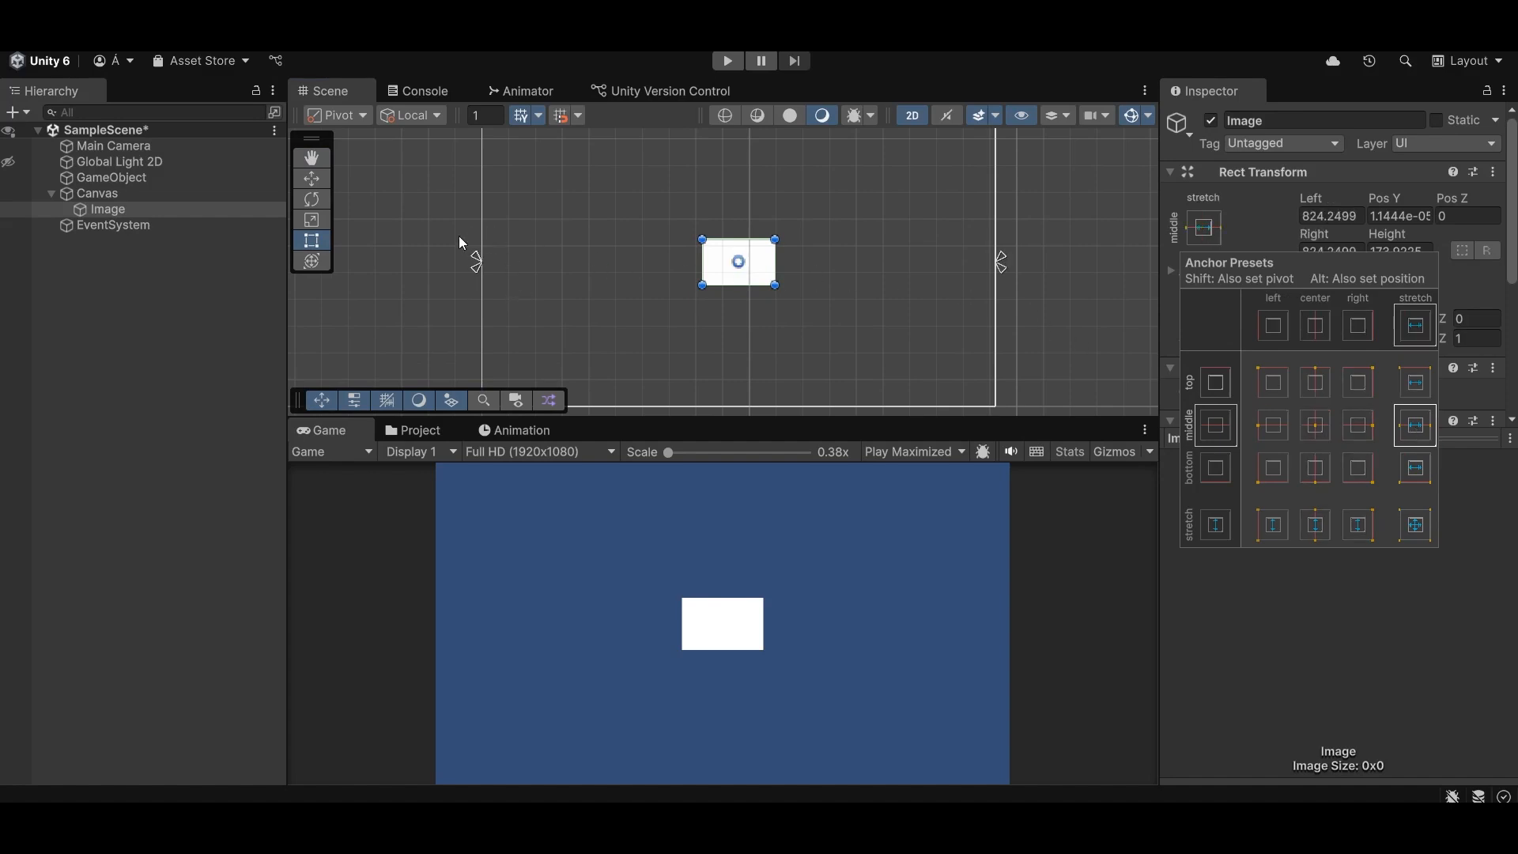
click(1315, 425)
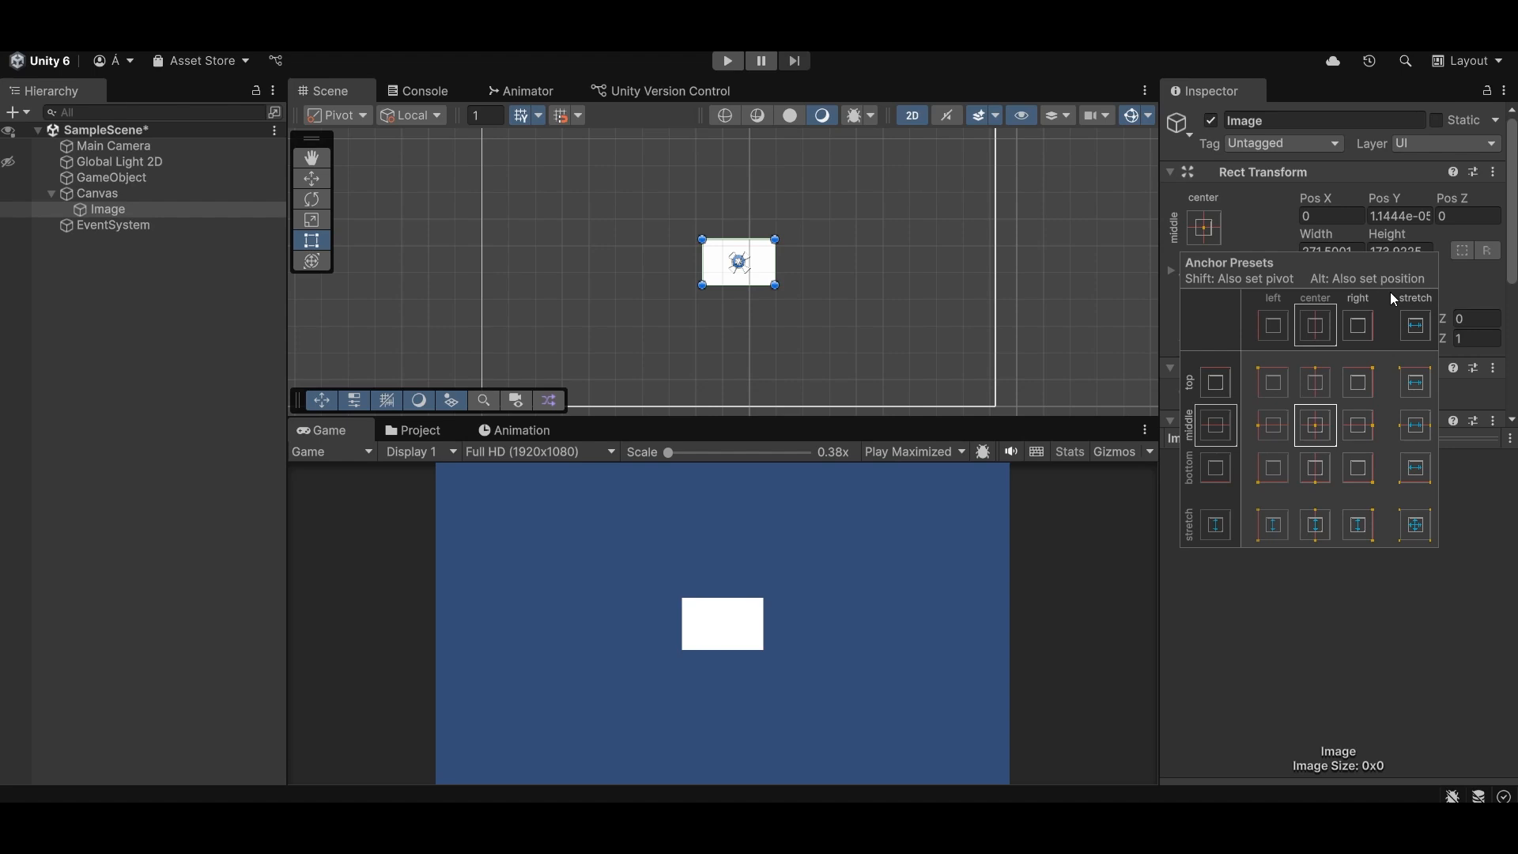
click(1415, 428)
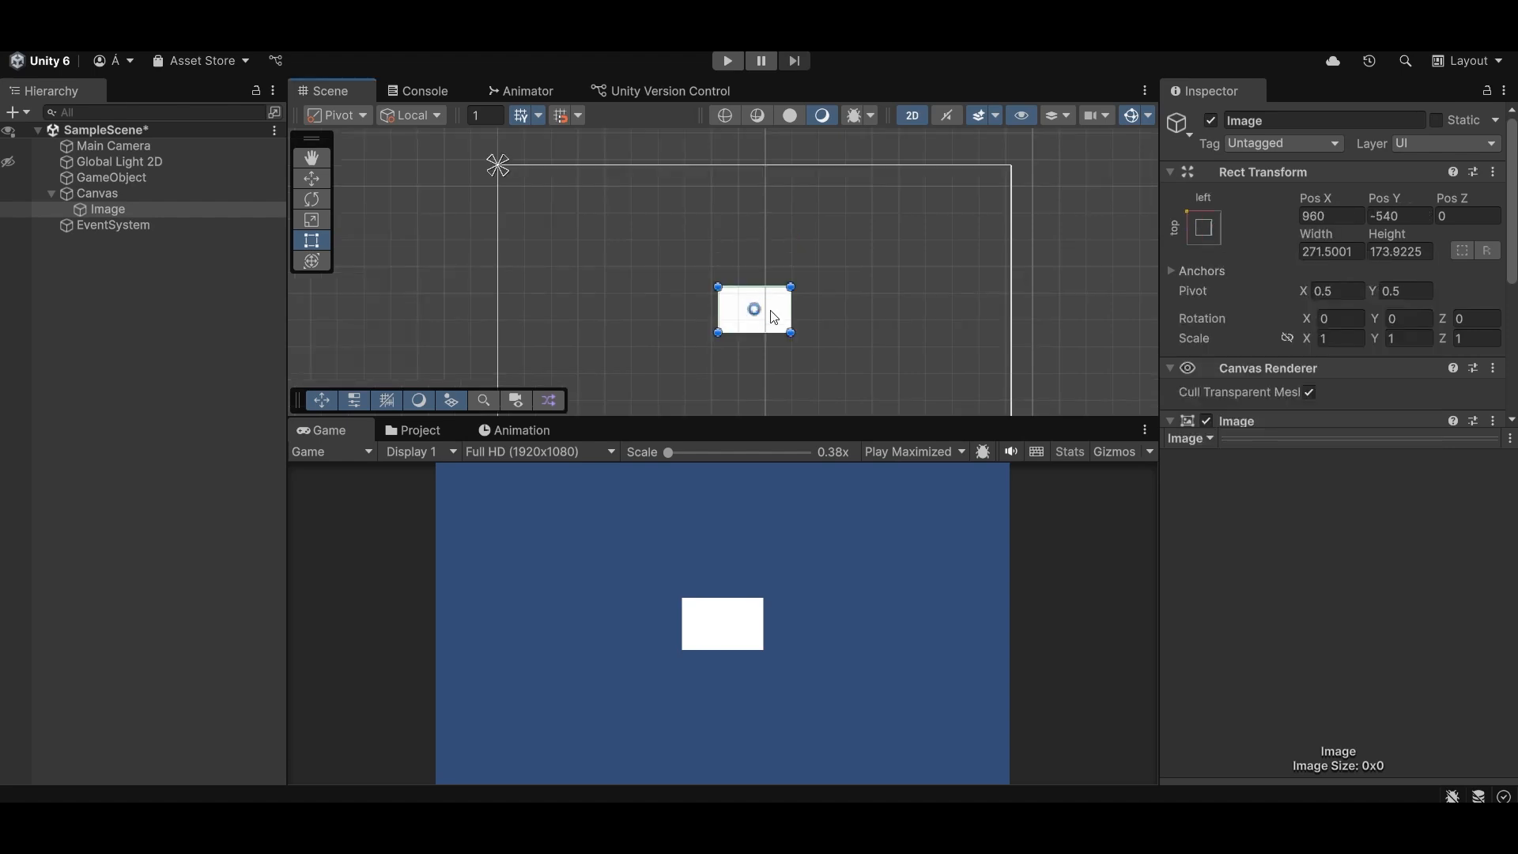
click(1214, 233)
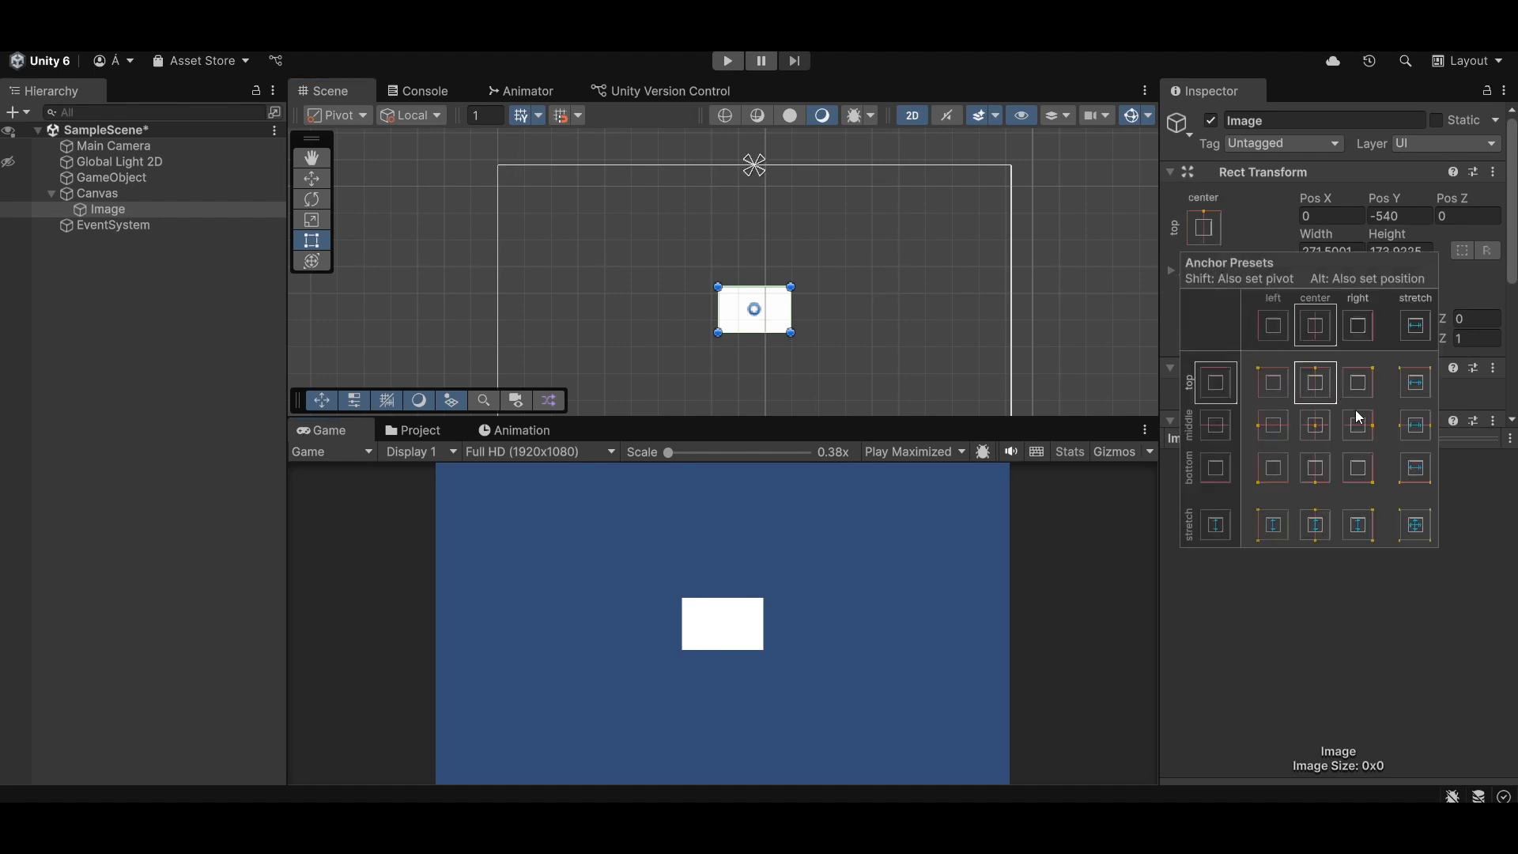
click(1317, 425)
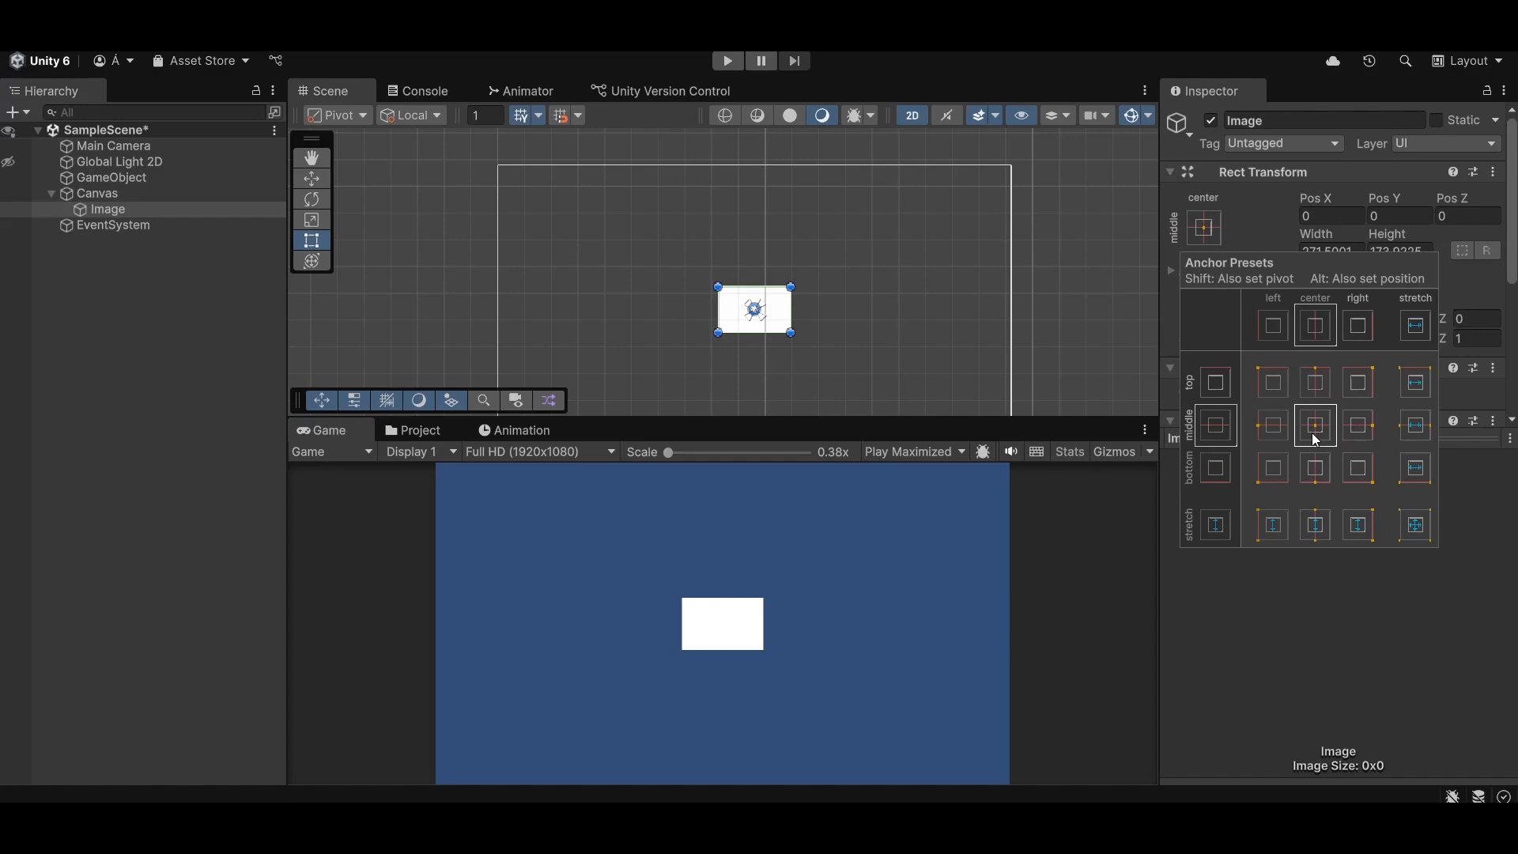
- Try the middle-left preset with pivot on the Image, and snap its anchor and position to the canvas's top-left, top-center and finally top-right
click(1272, 428)
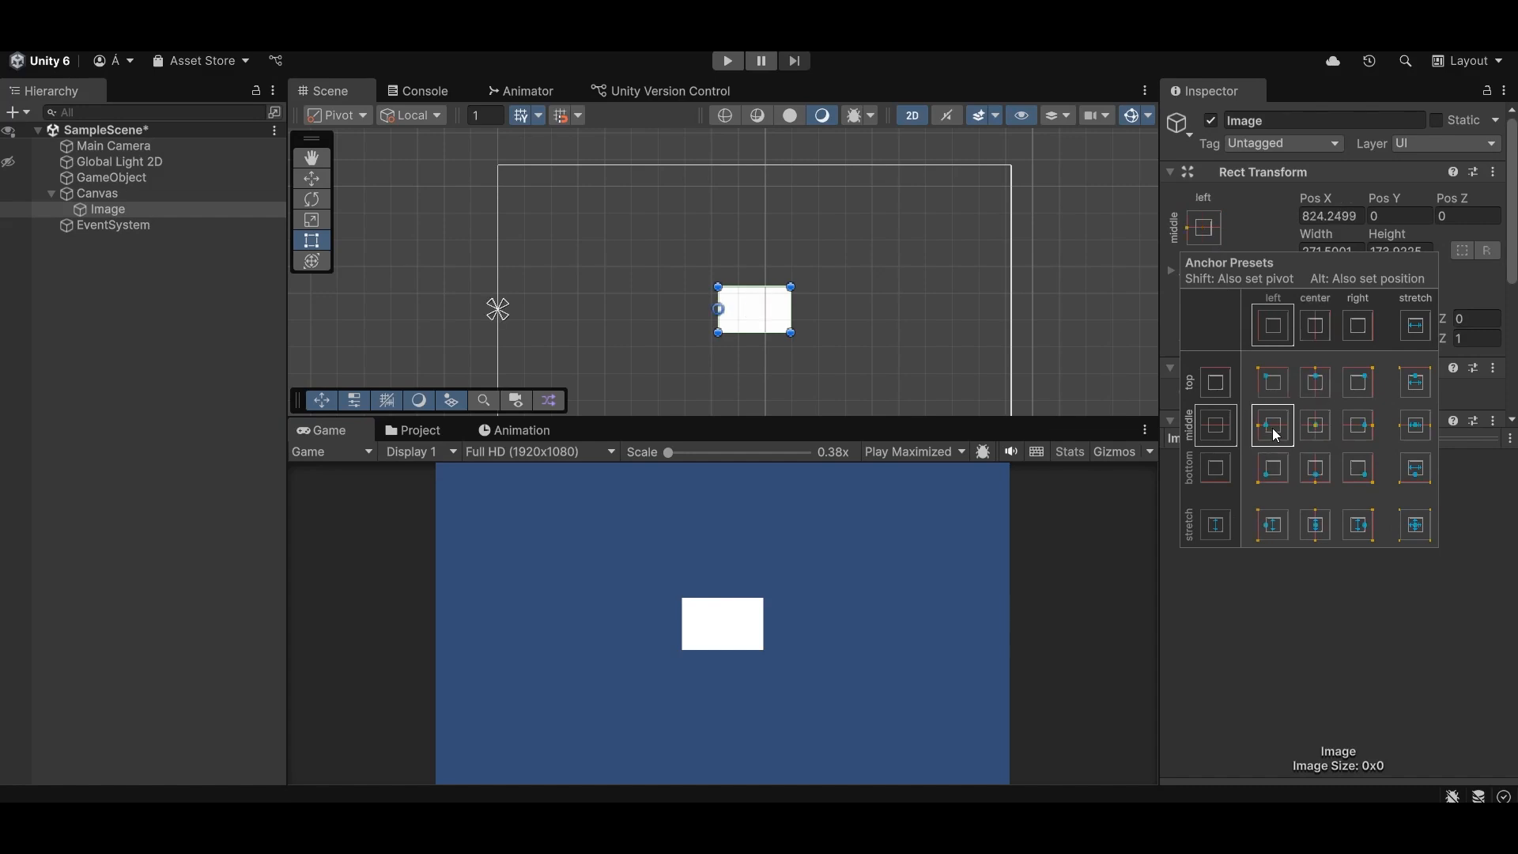
click(1276, 385)
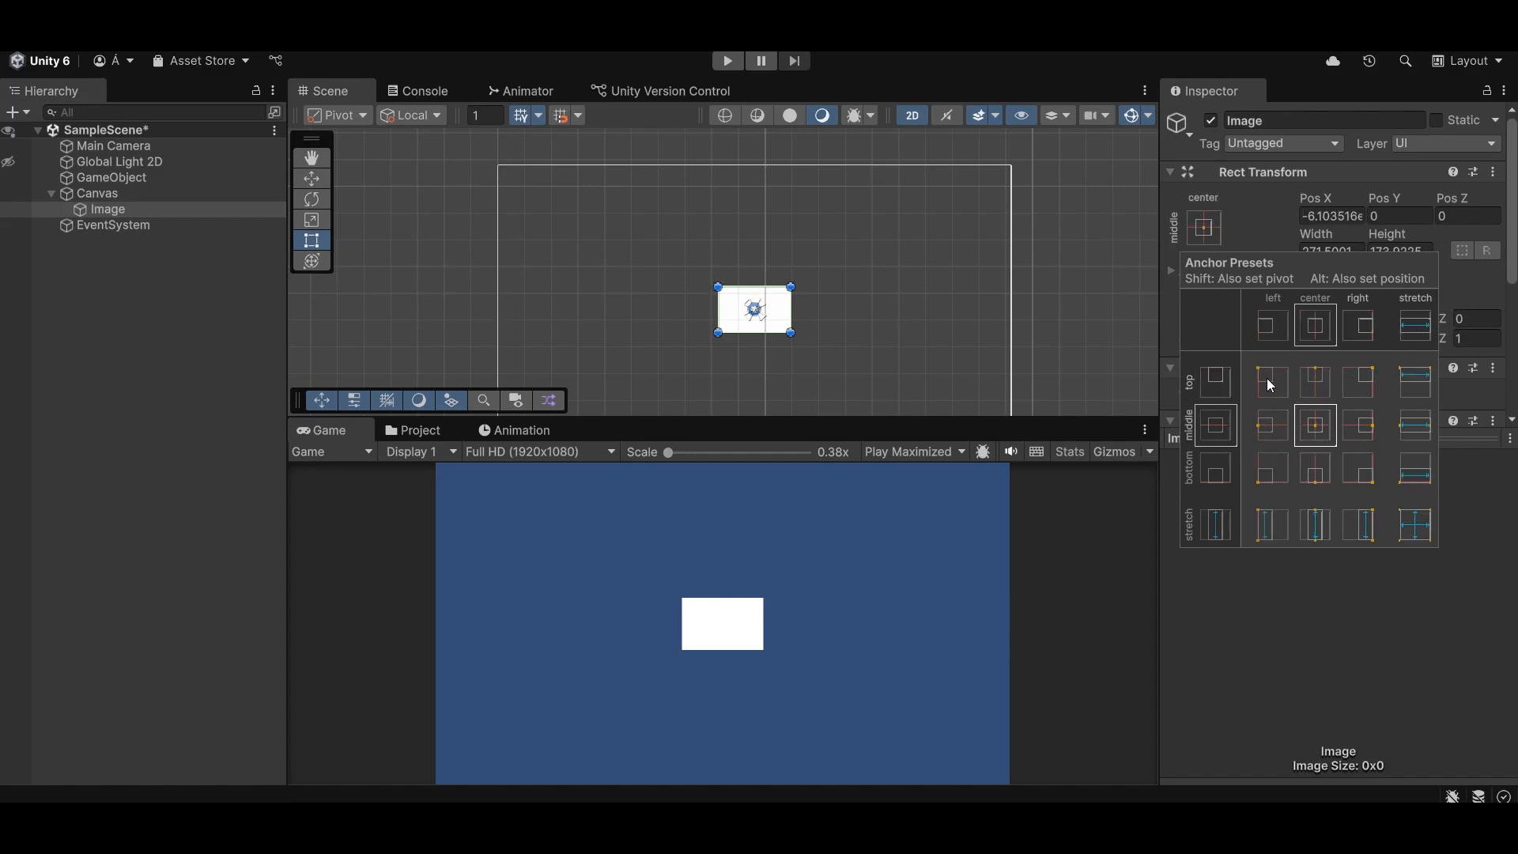
alt+click(1267, 378)
alt+click(1317, 380)
alt+click(1363, 386)
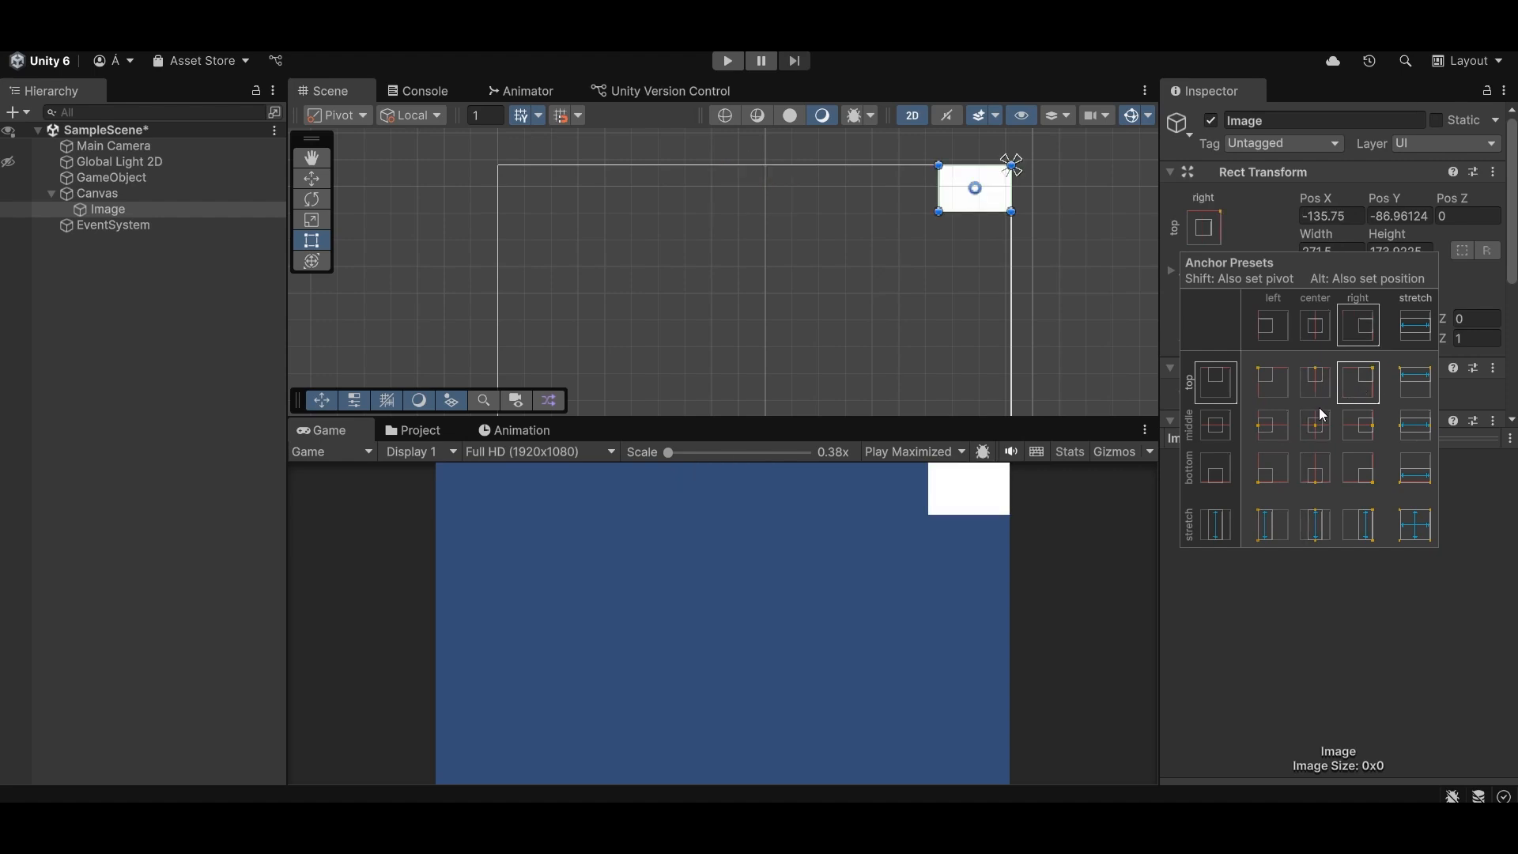
- Snap the Image's anchor, pivot and position to middle-center, top-left, top-center, top-right and middle-right, and finish back at middle-center
alt+click(1325, 429)
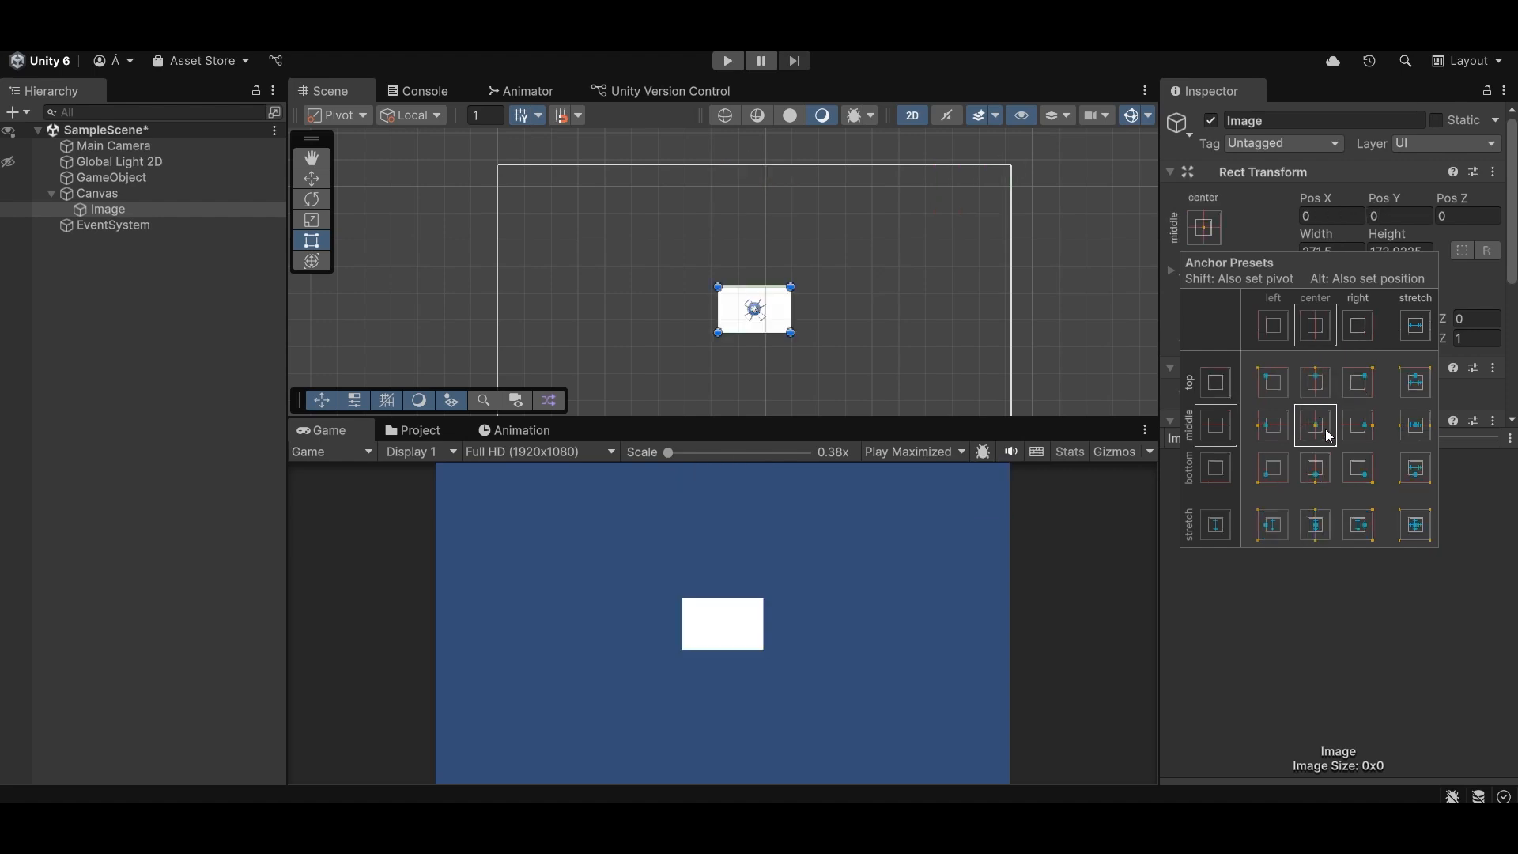
alt+shift+click(1266, 378)
alt+shift+click(1312, 385)
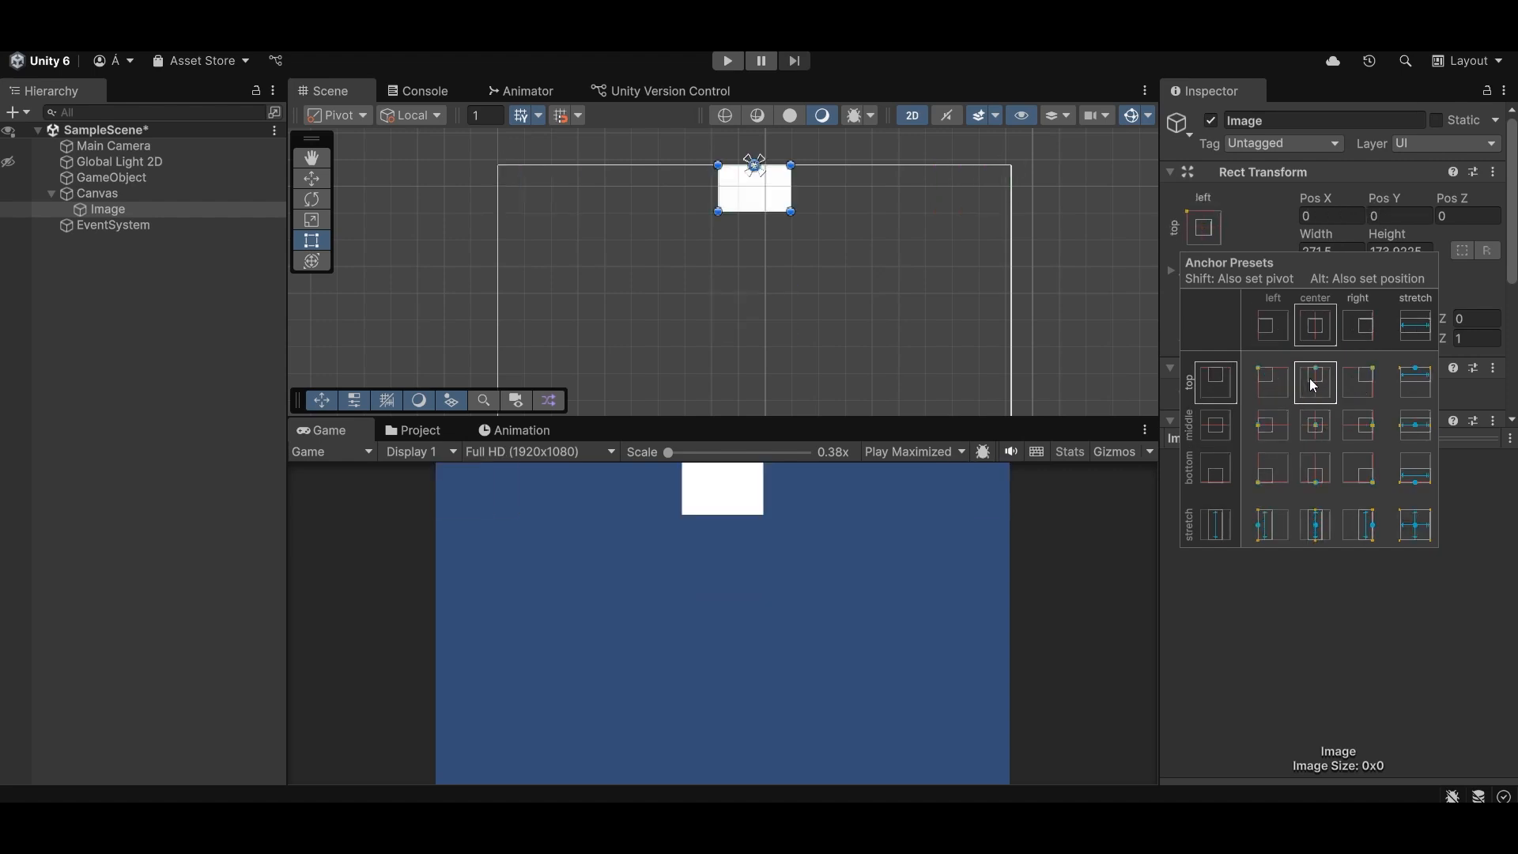
alt+shift+click(1362, 384)
alt+shift+click(1361, 427)
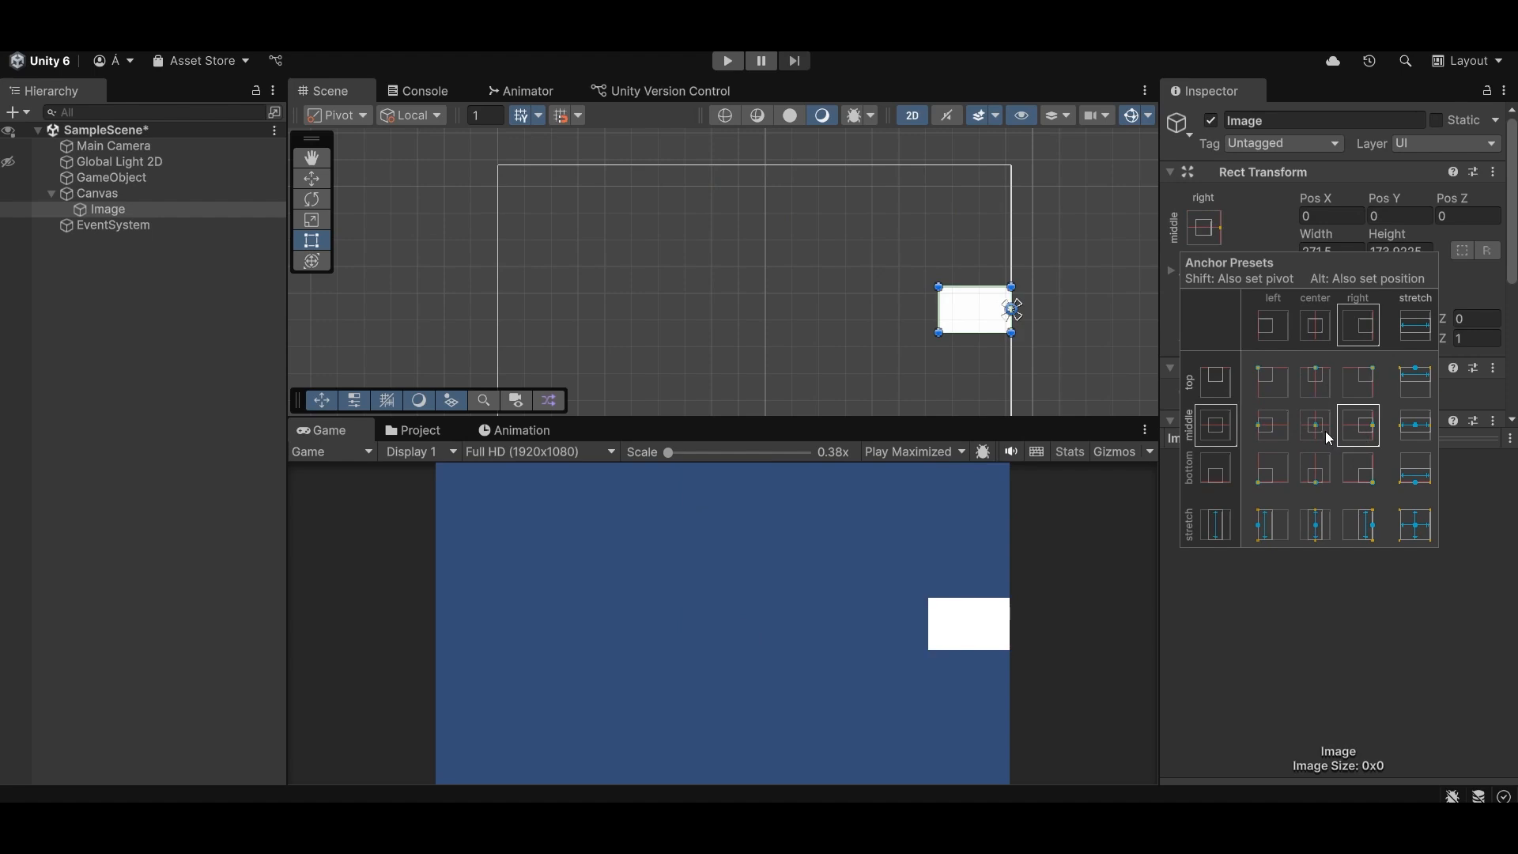
alt+shift+click(1327, 434)
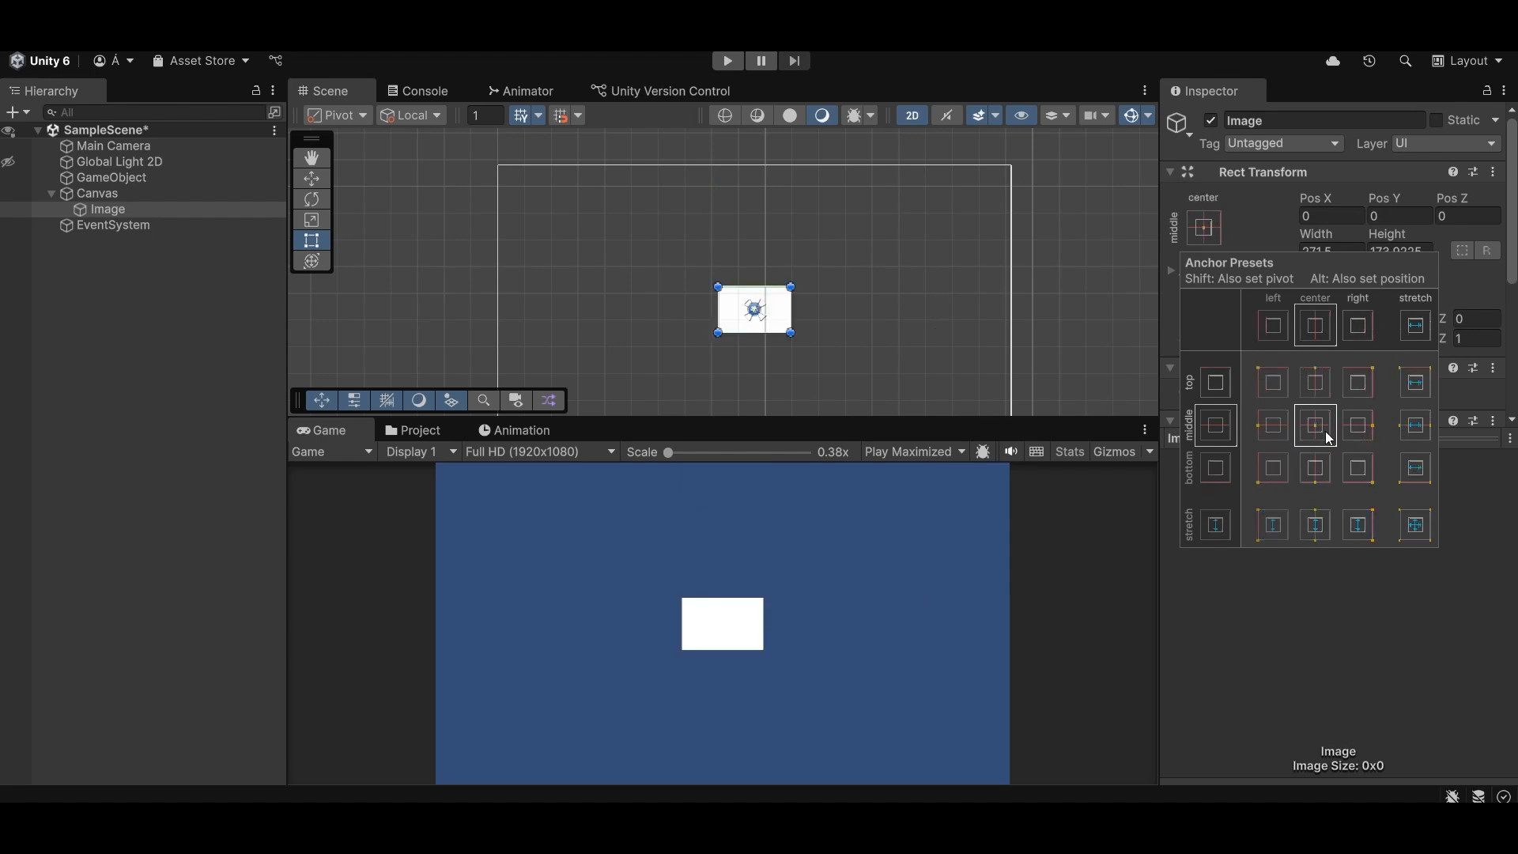
click(1165, 301)
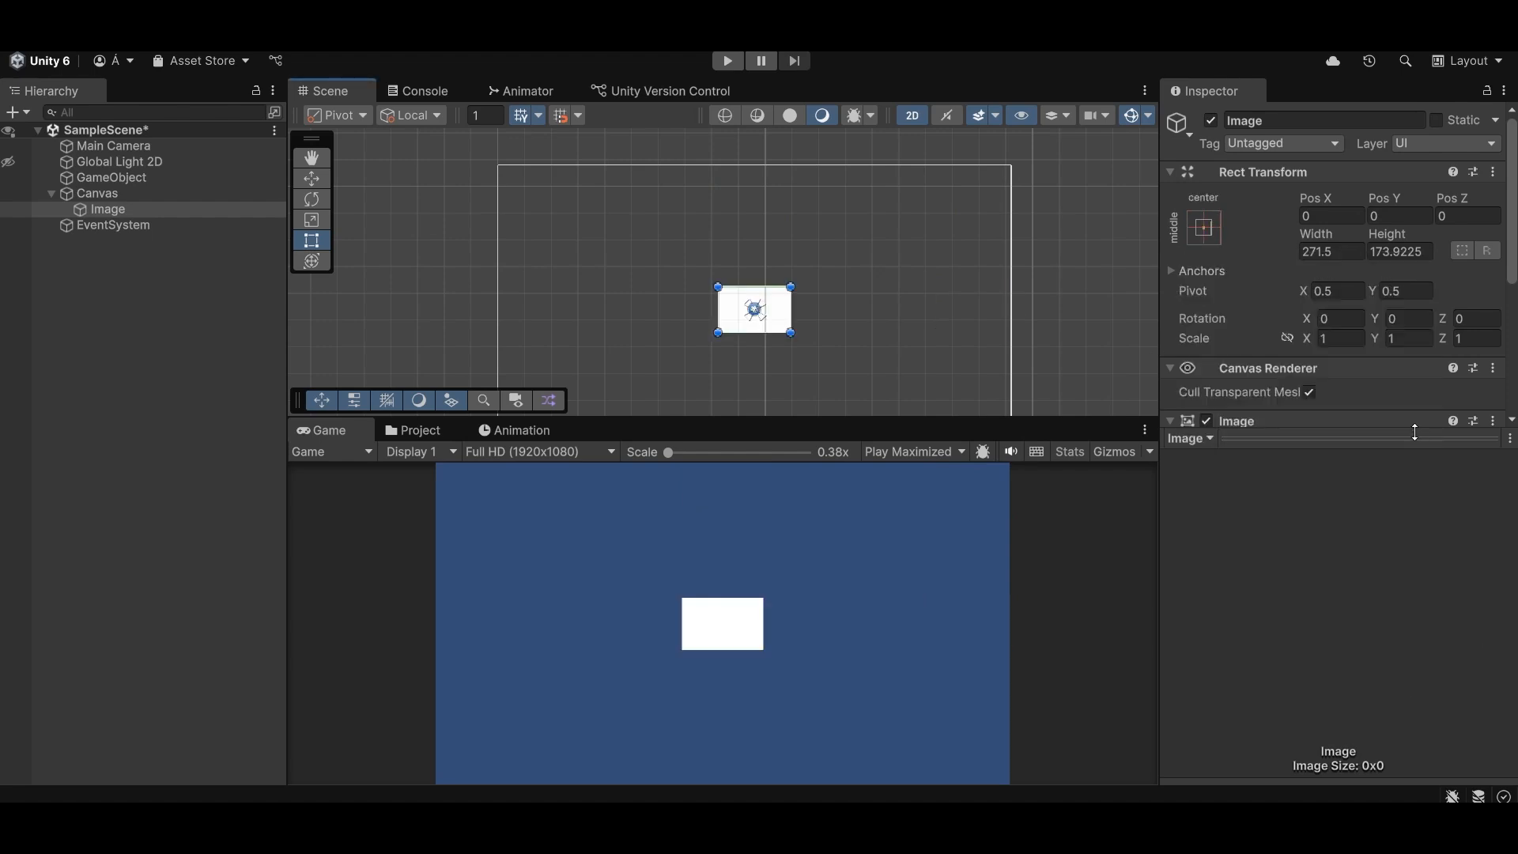
click(1208, 229)
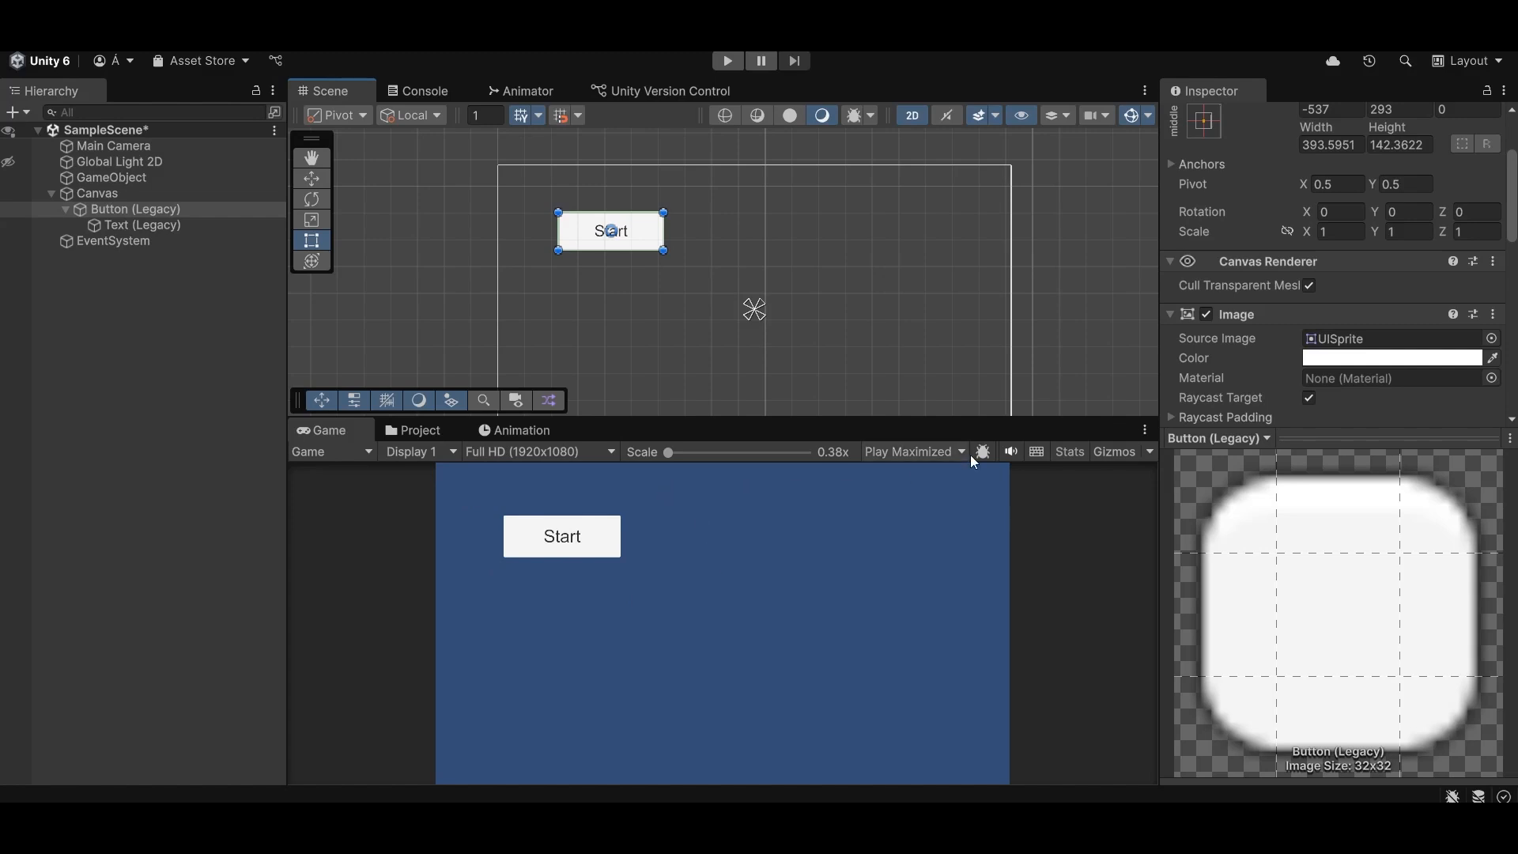
- Set the Start button's anchor preset to top-left, keeping its current position on the canvas
scroll(1186, 233, up, 2)
click(1204, 229)
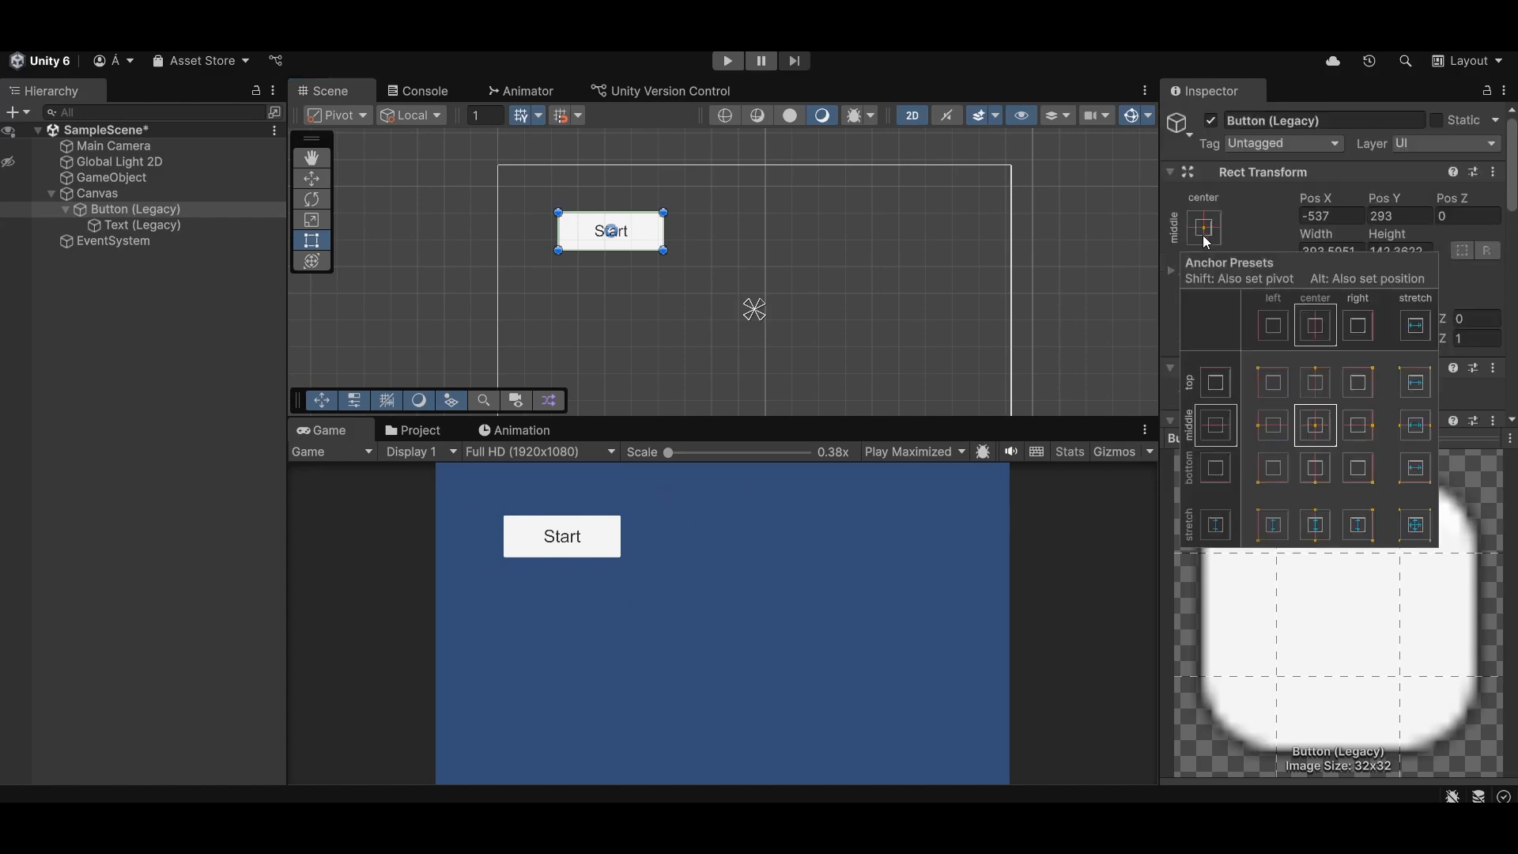
click(1268, 387)
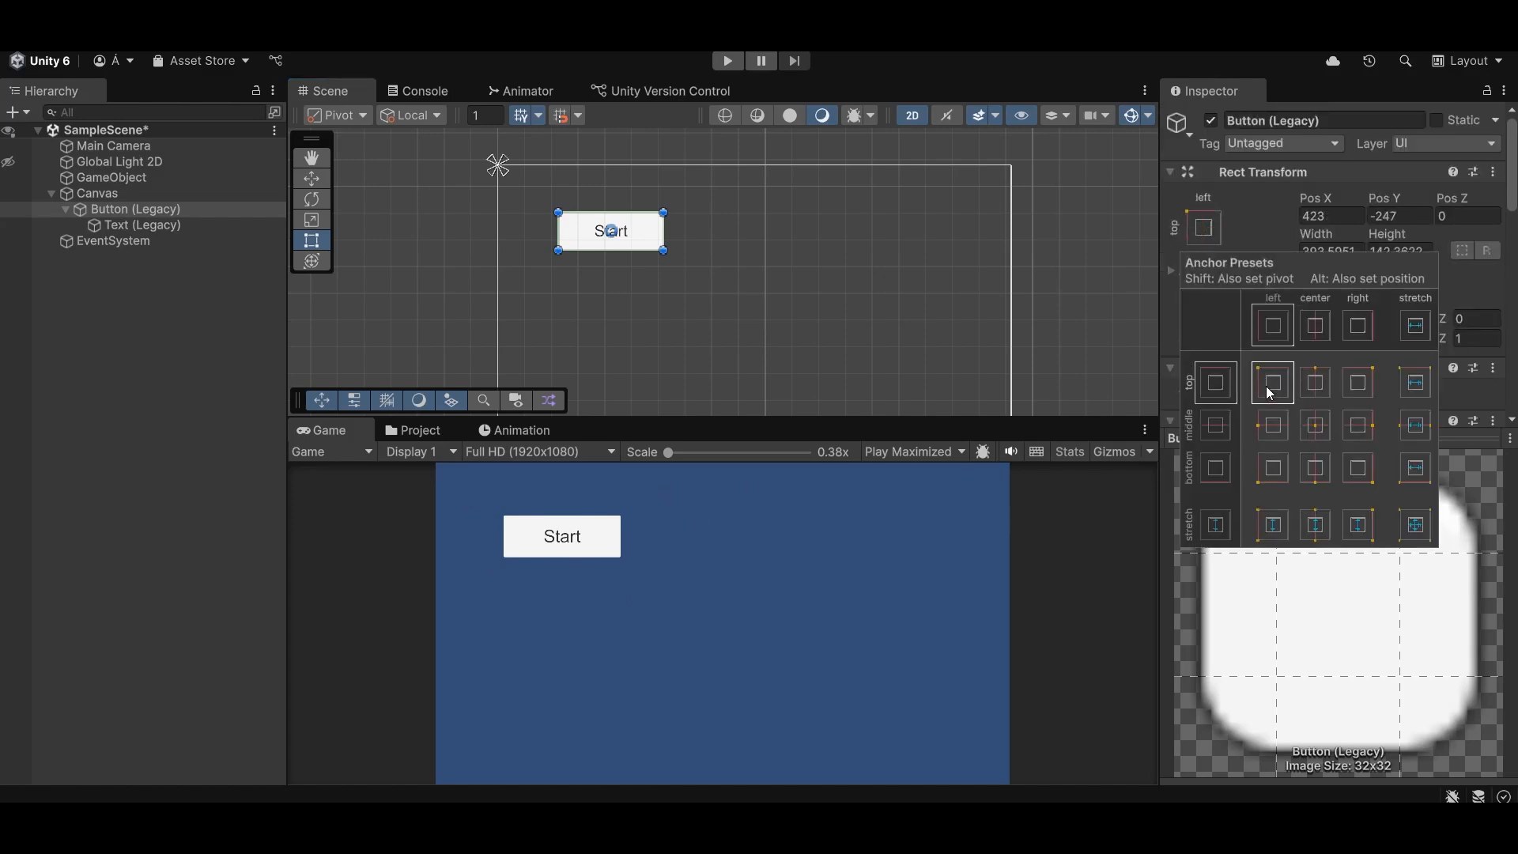
click(1081, 375)
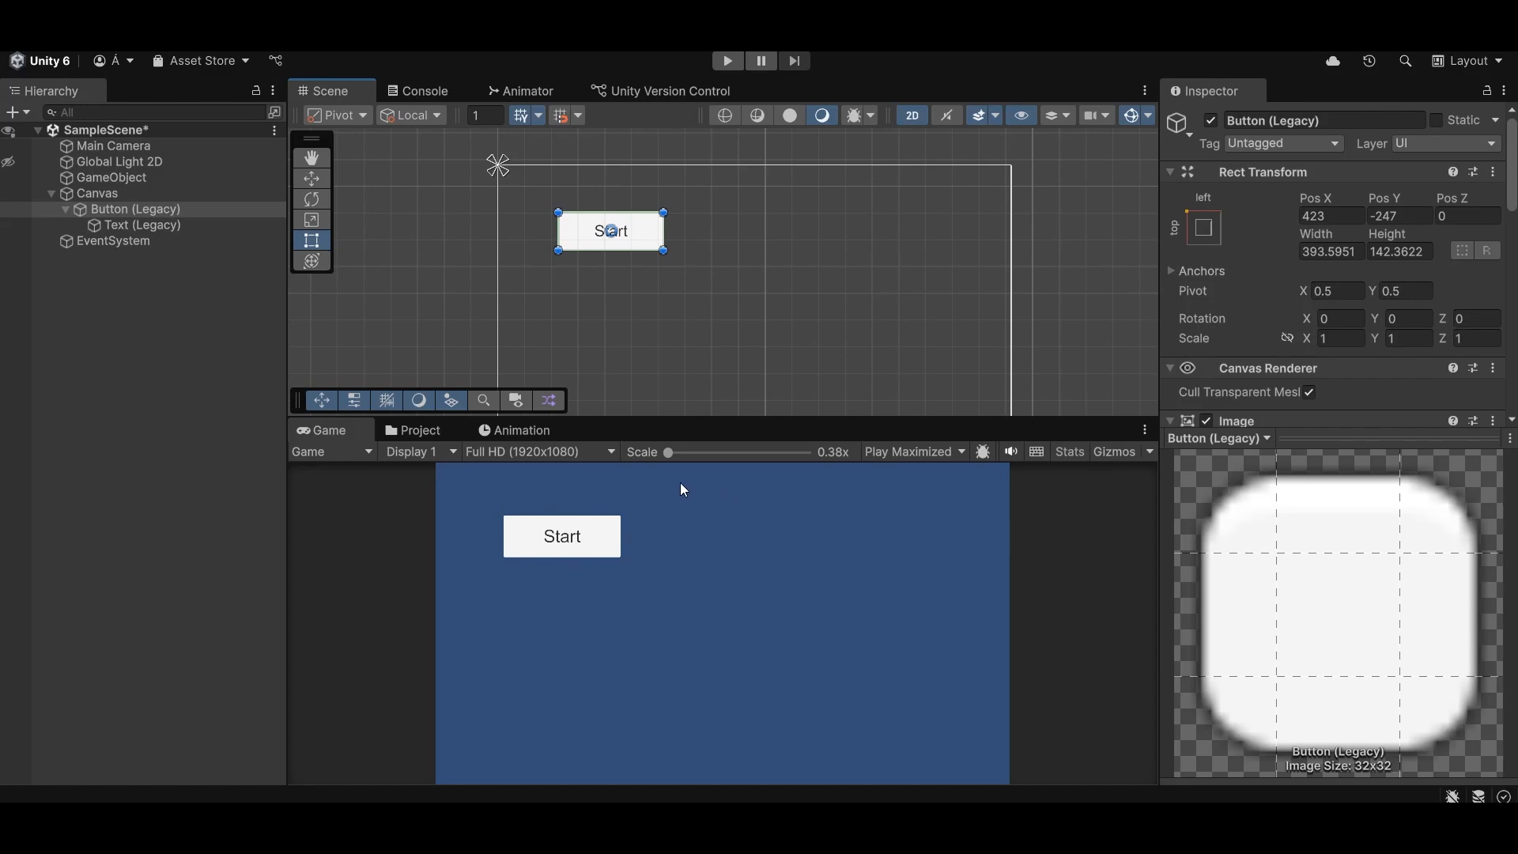
- Preview the Start button in the Game view at 1280x720, 1200x600, 1350x600 and 1720x1080, and return to Full HD (1920x1080)
click(610, 452)
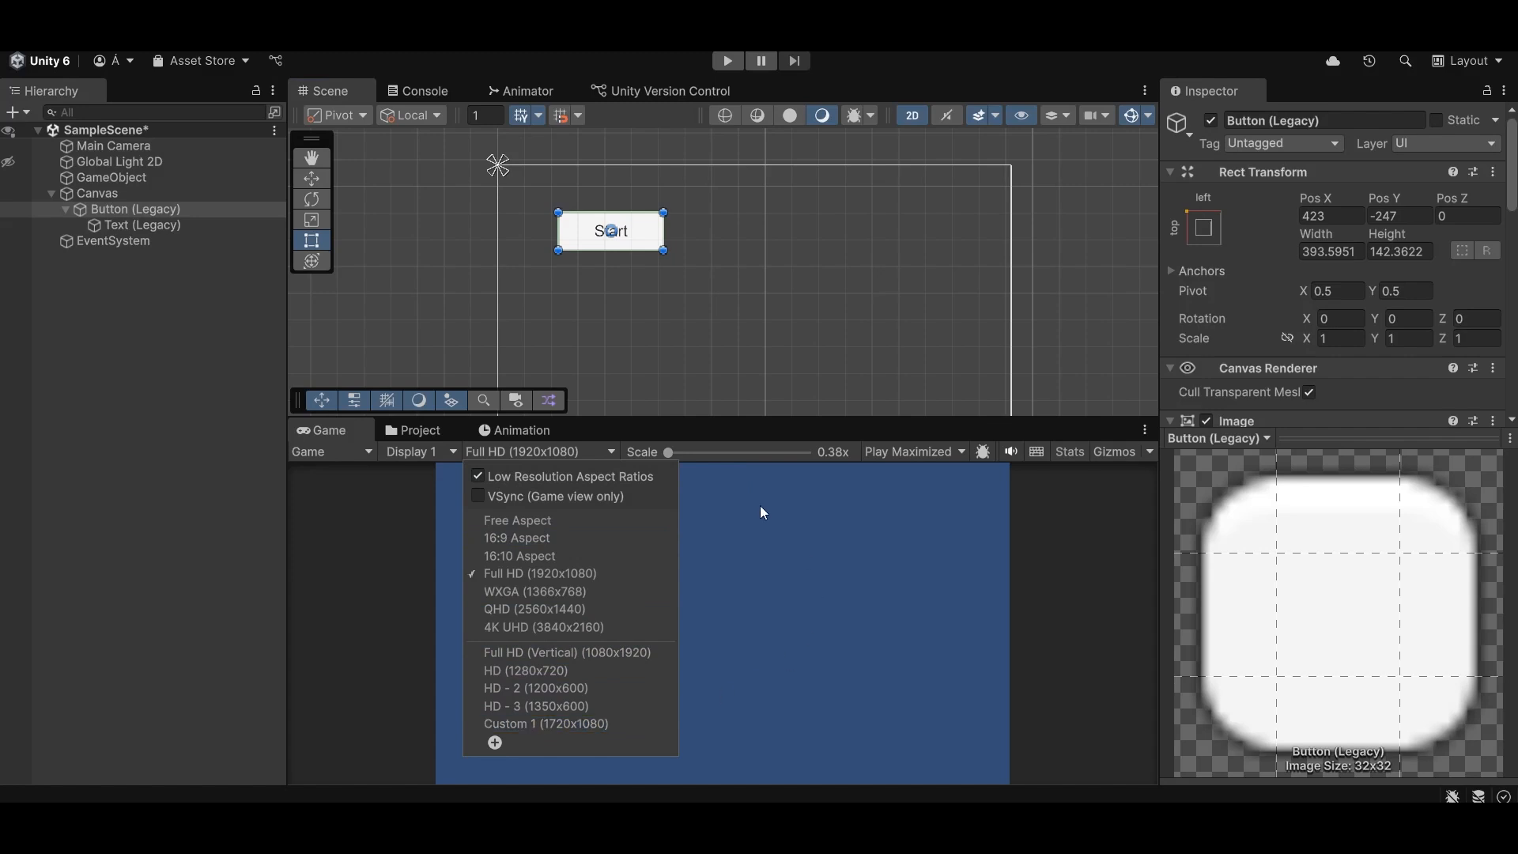
click(601, 457)
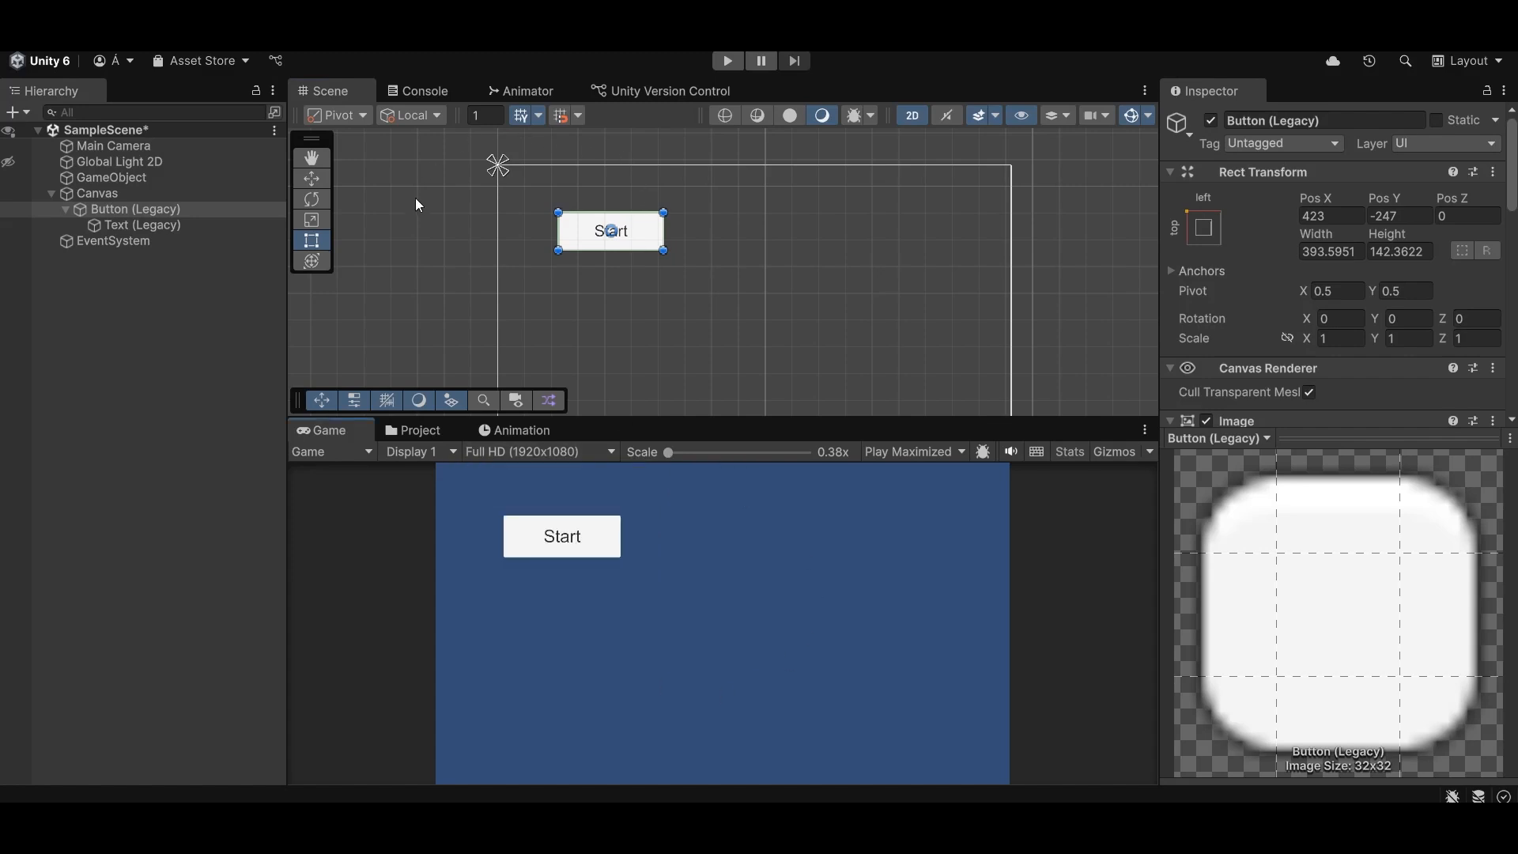
click(592, 459)
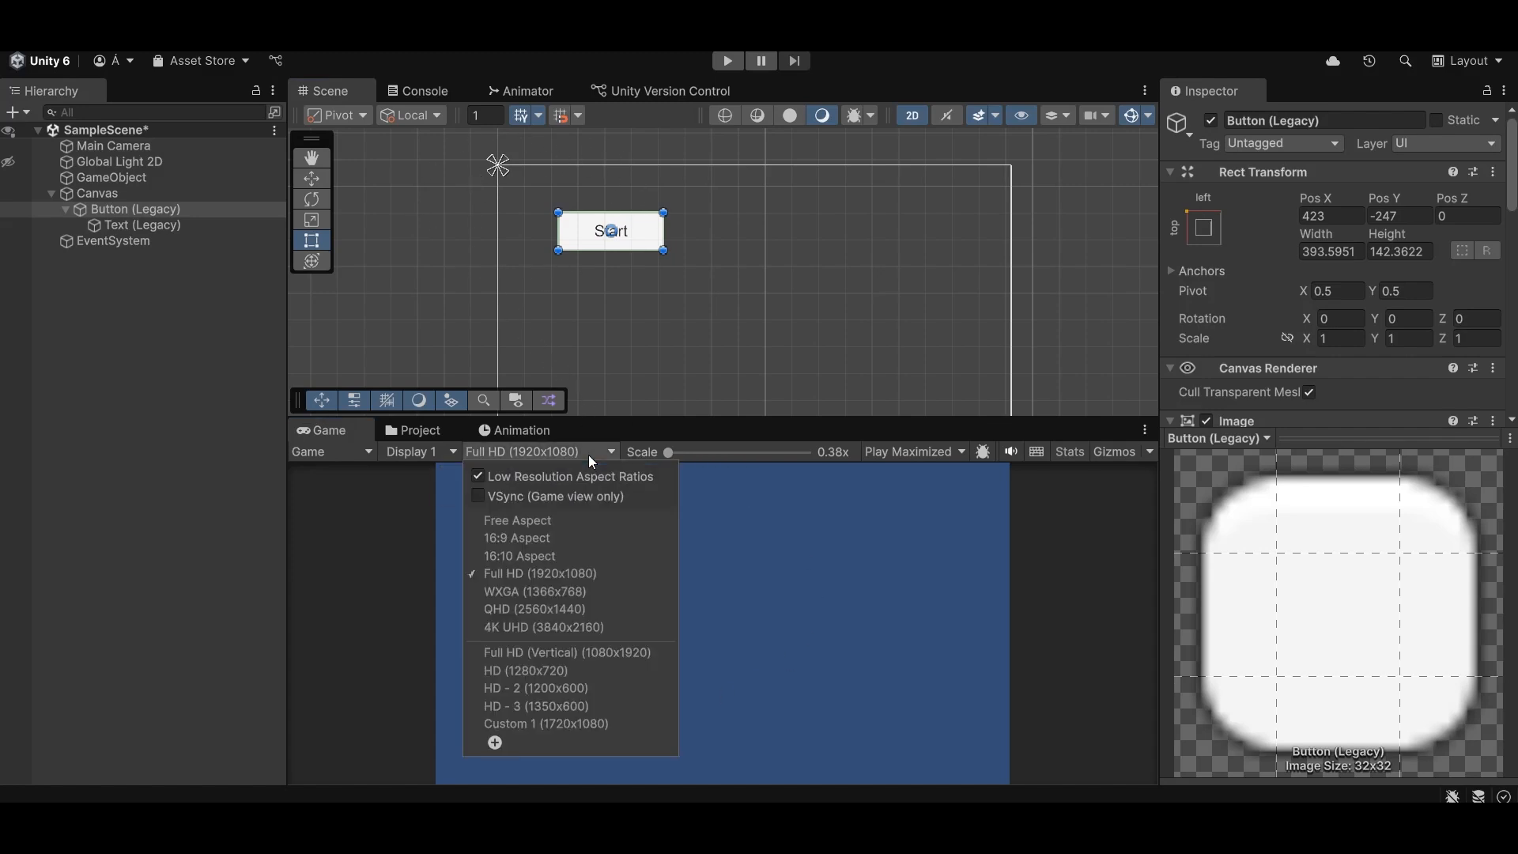
click(561, 670)
click(538, 450)
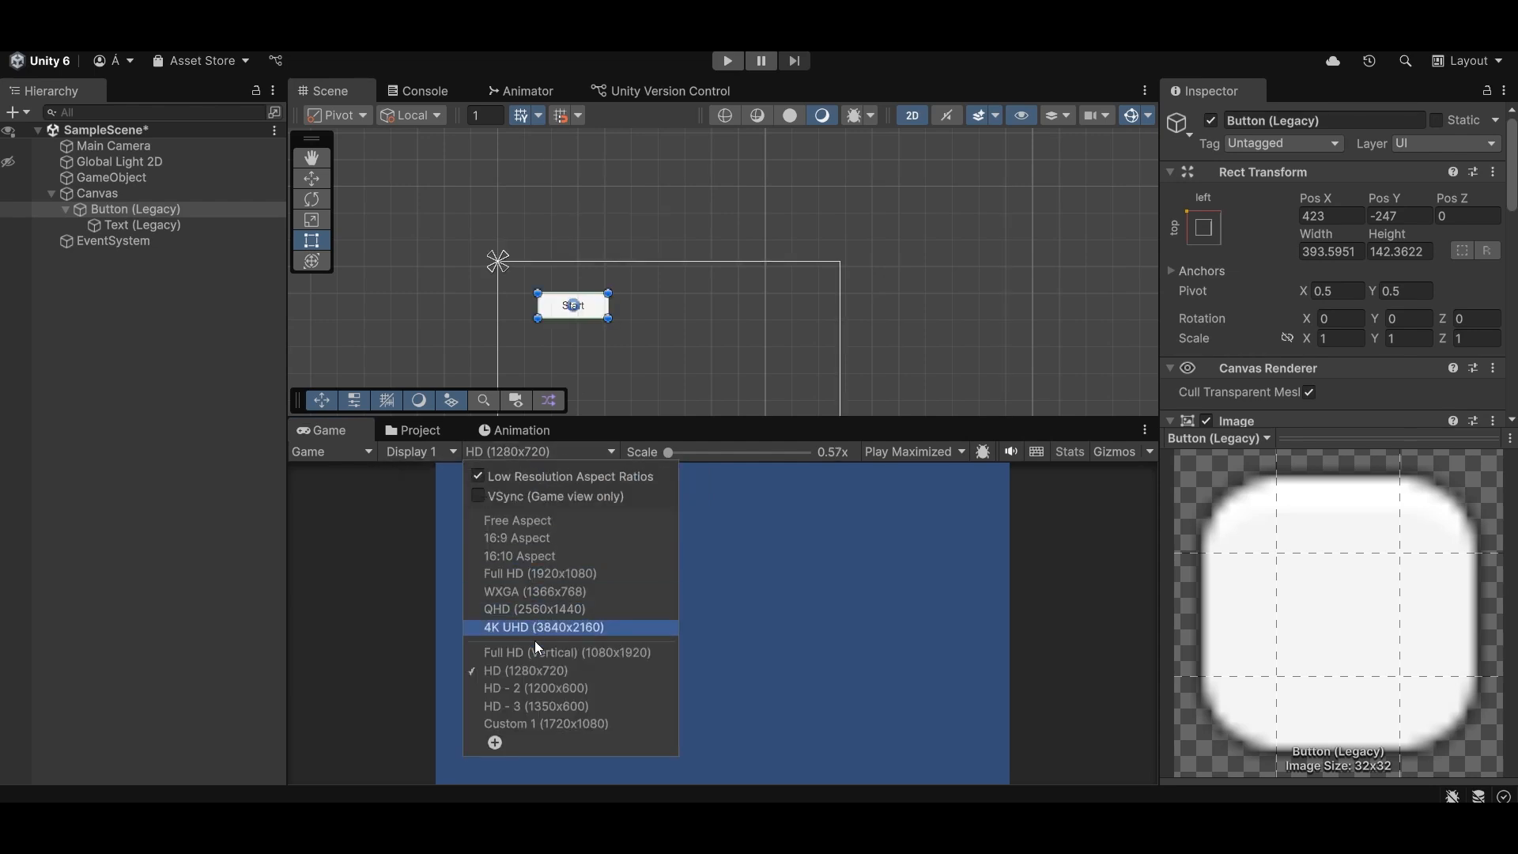
click(543, 686)
click(524, 456)
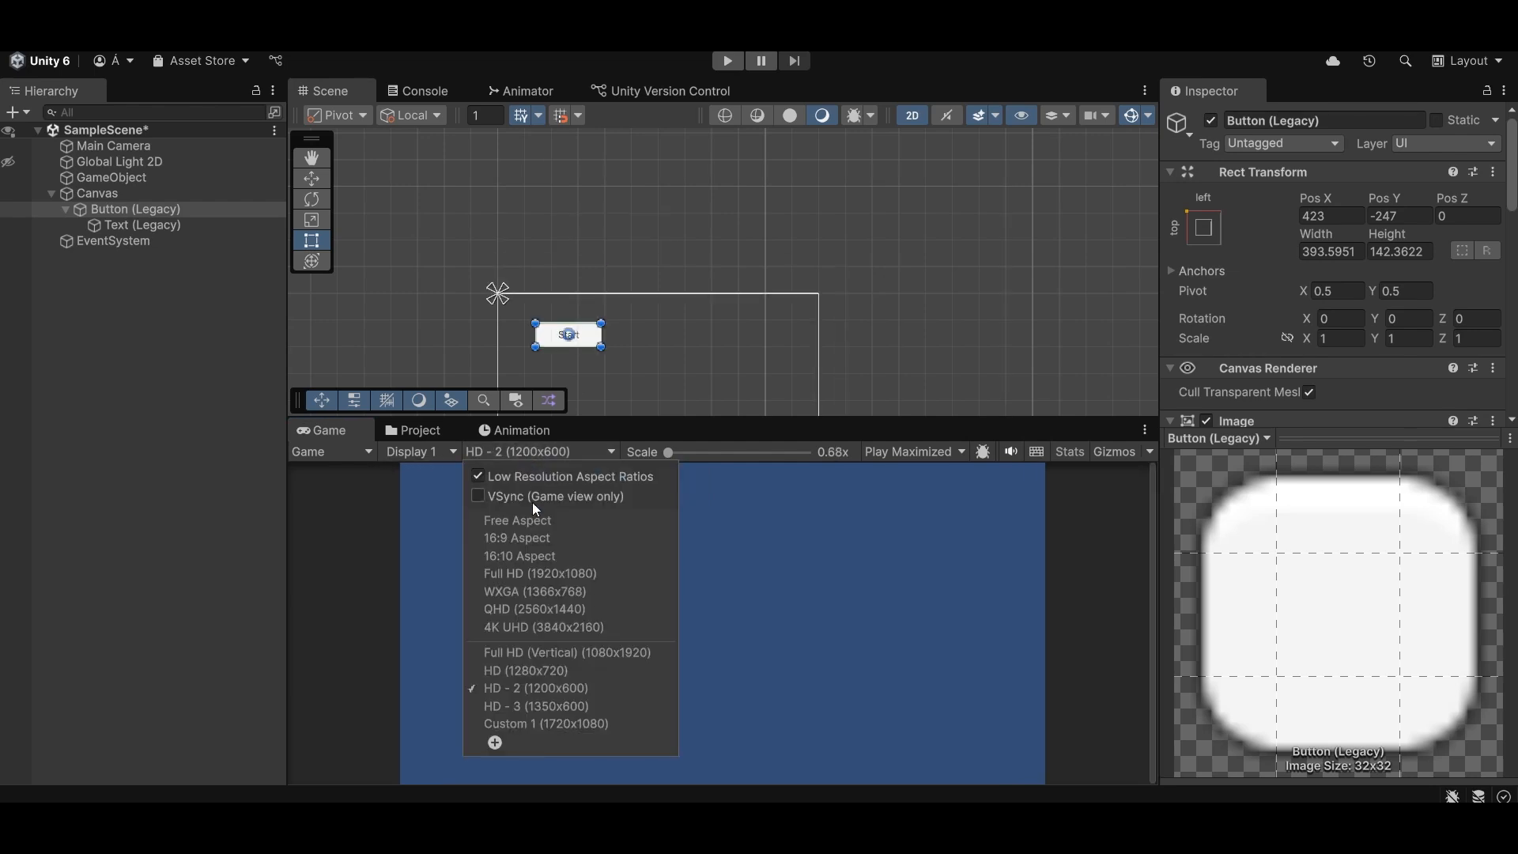
click(548, 707)
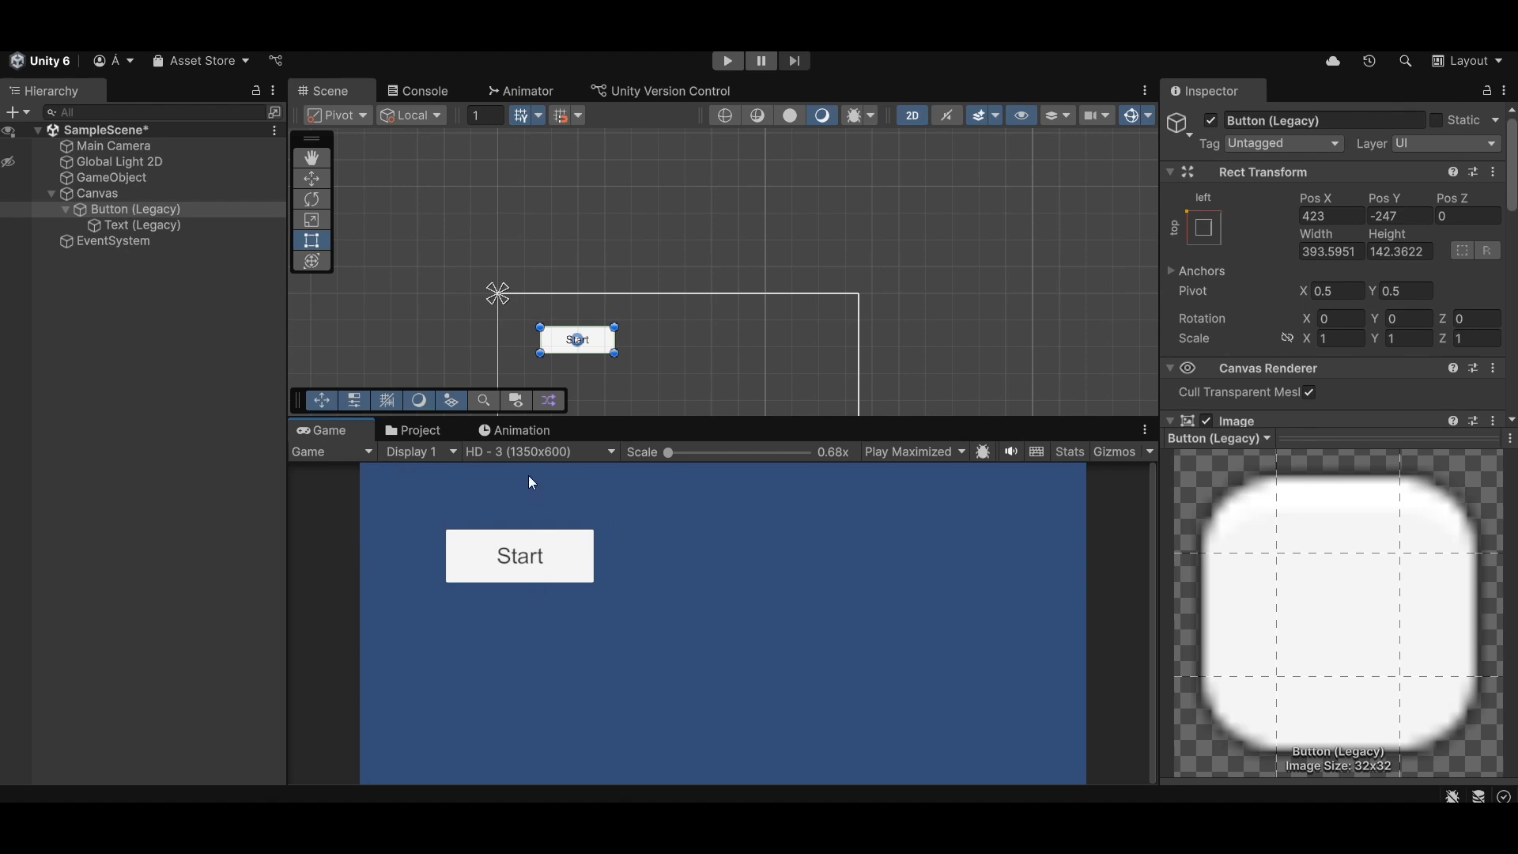
click(530, 452)
click(539, 723)
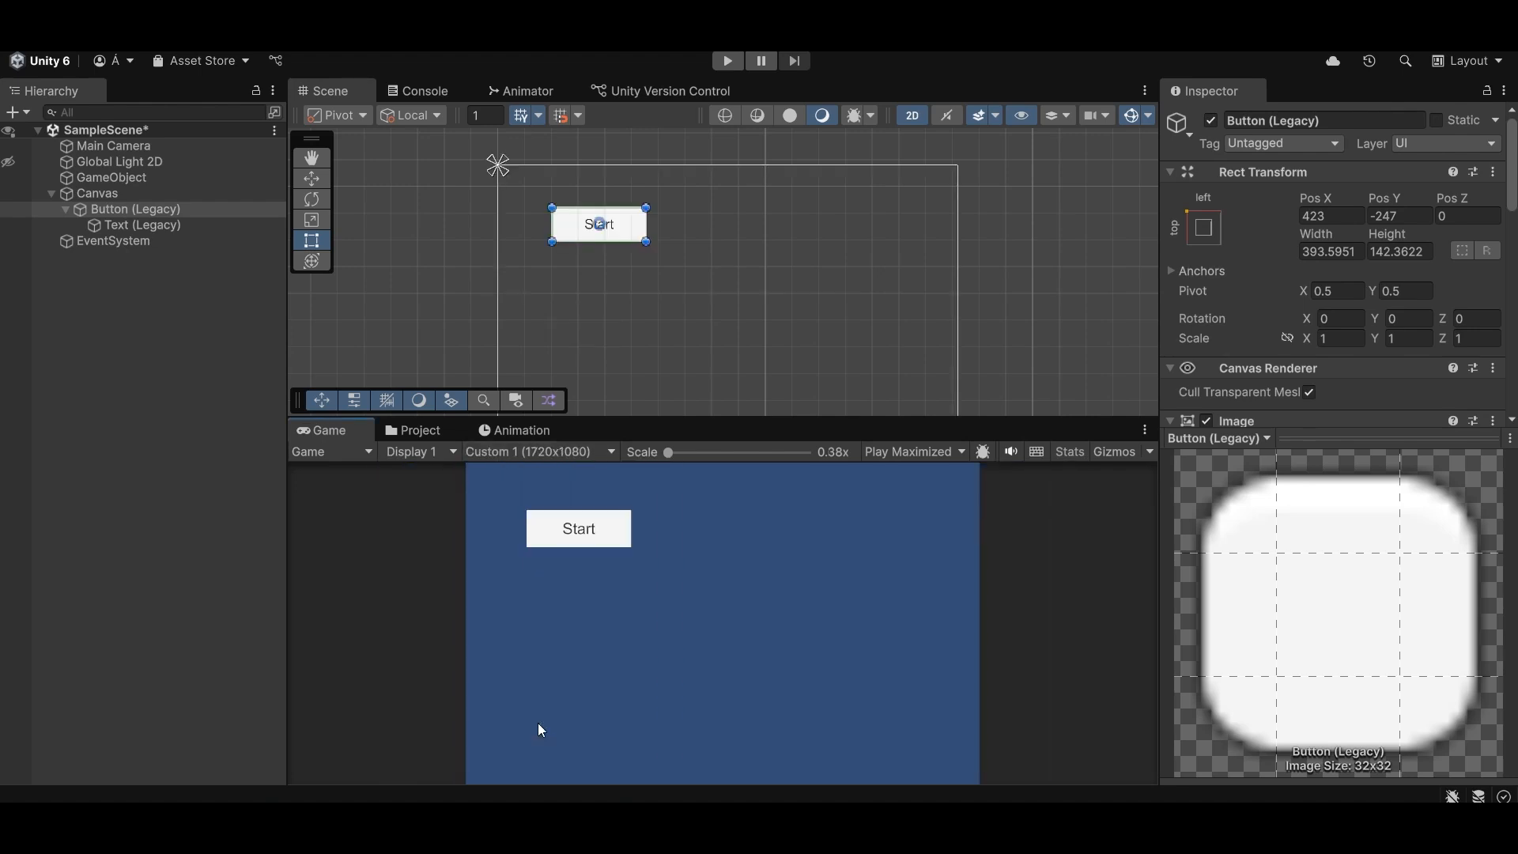
click(557, 452)
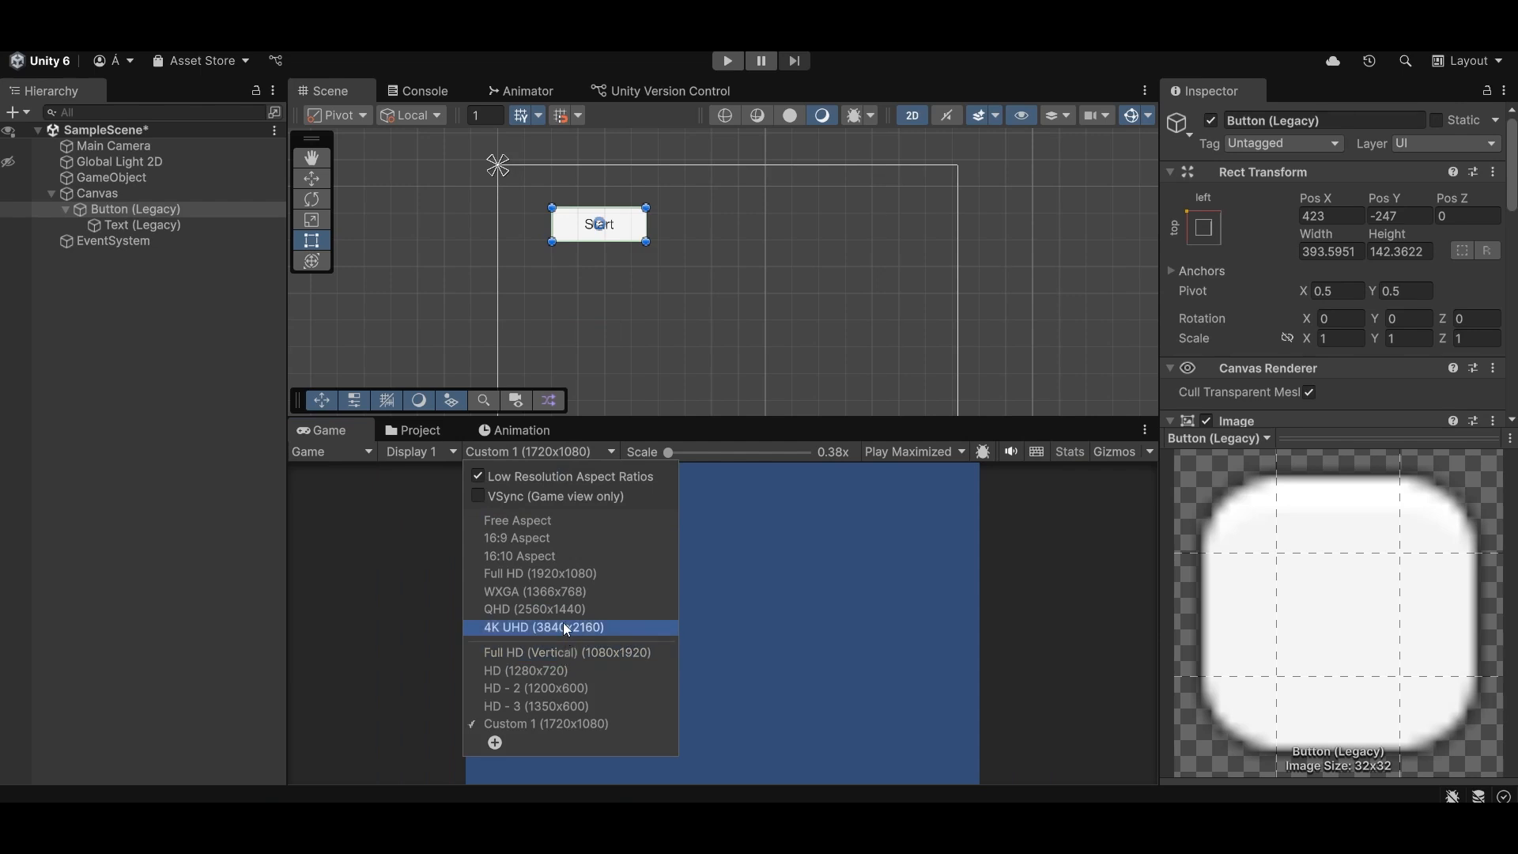
click(568, 578)
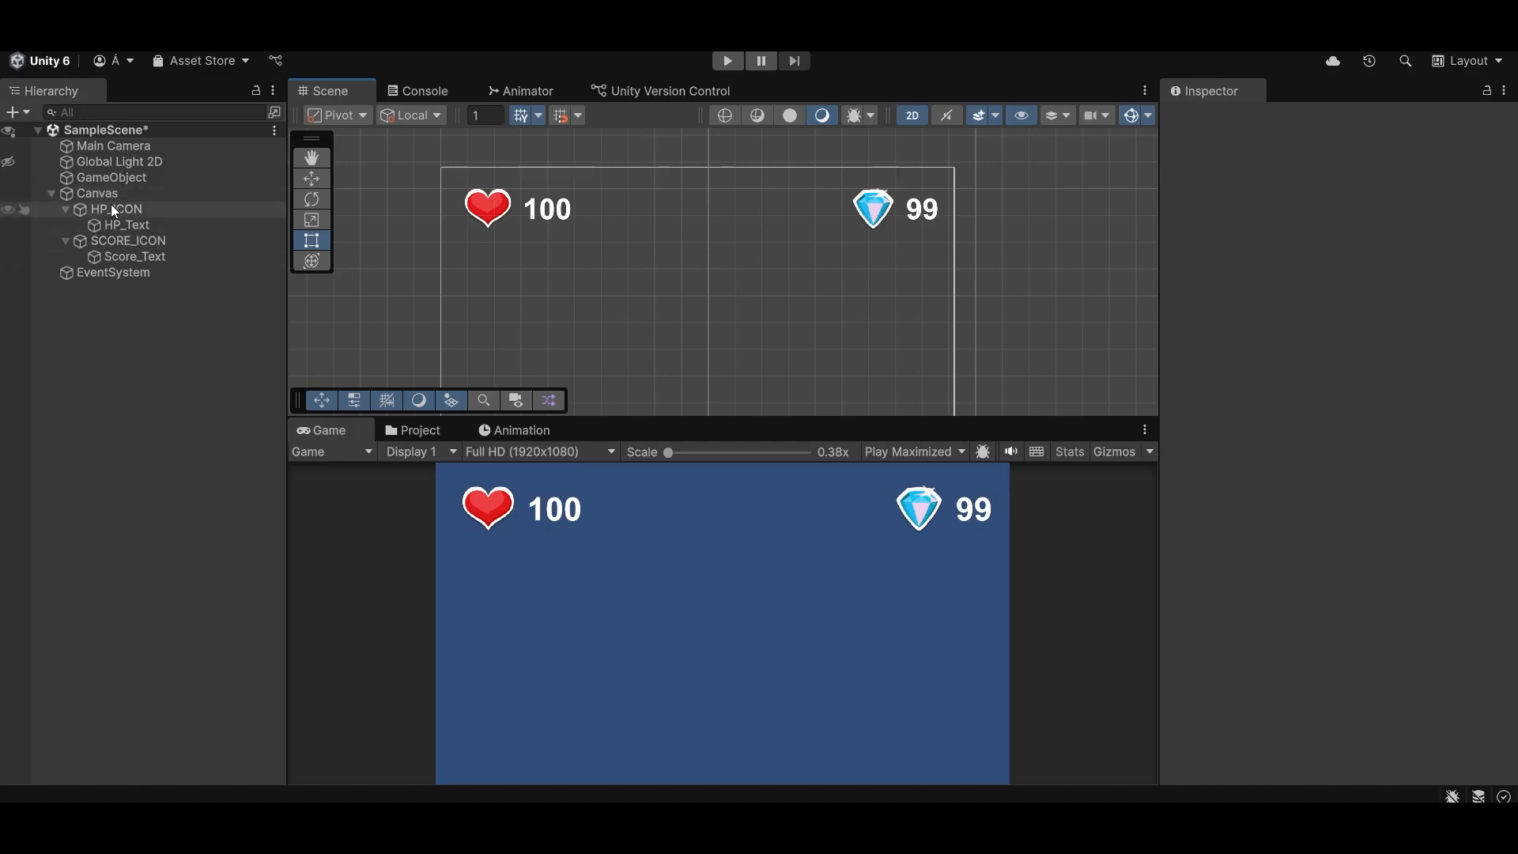
- Anchor the HP_ICON heart to the canvas's top-left corner without moving it
click(190, 211)
click(1205, 229)
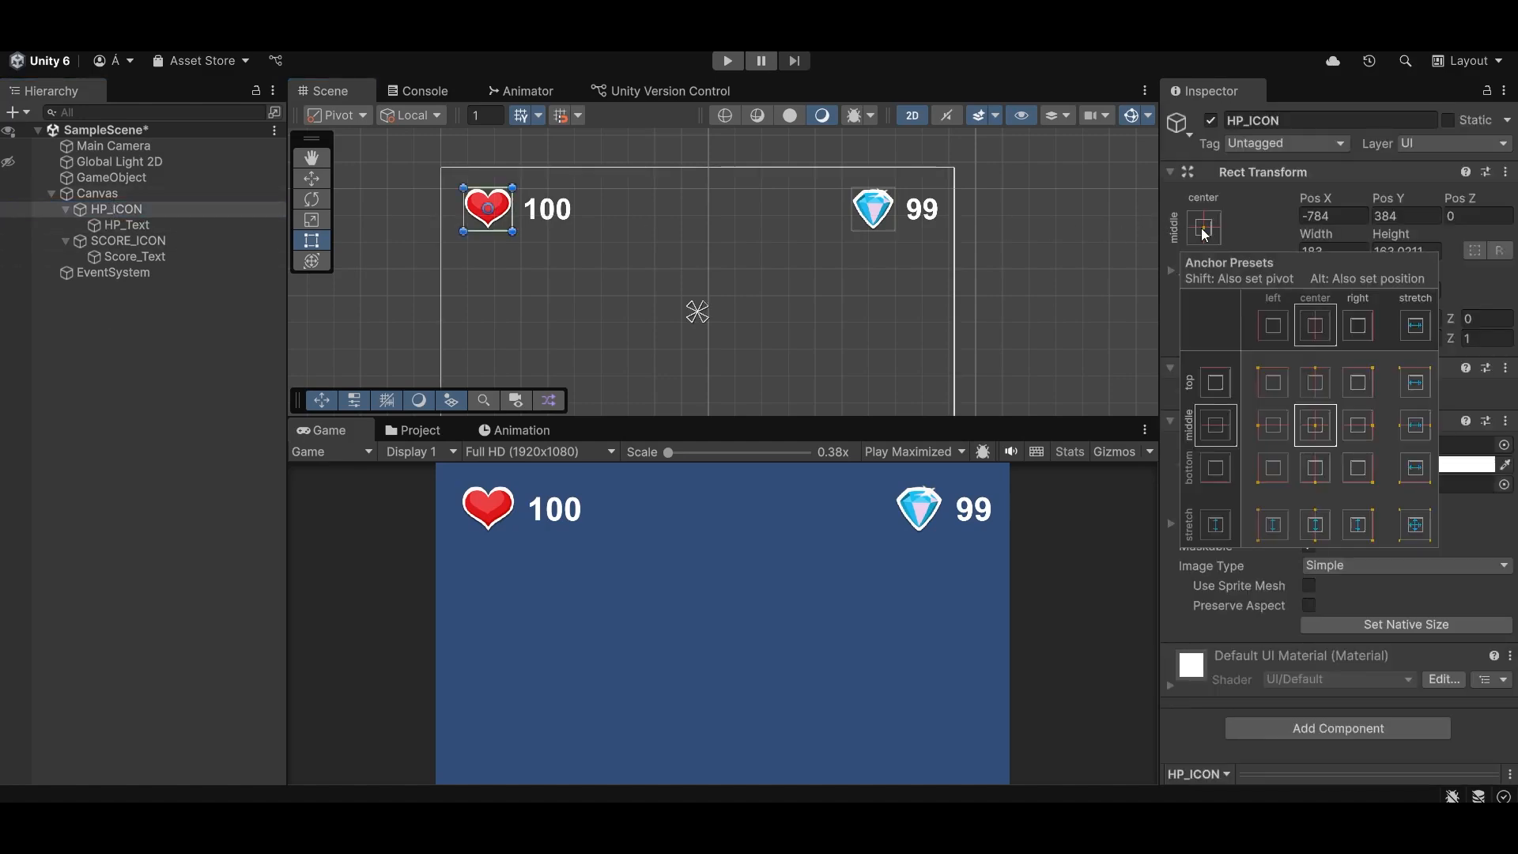
click(1273, 383)
- Anchor the SCORE_ICON diamond to the canvas's top-right corner without moving it, and clear the selection
click(873, 210)
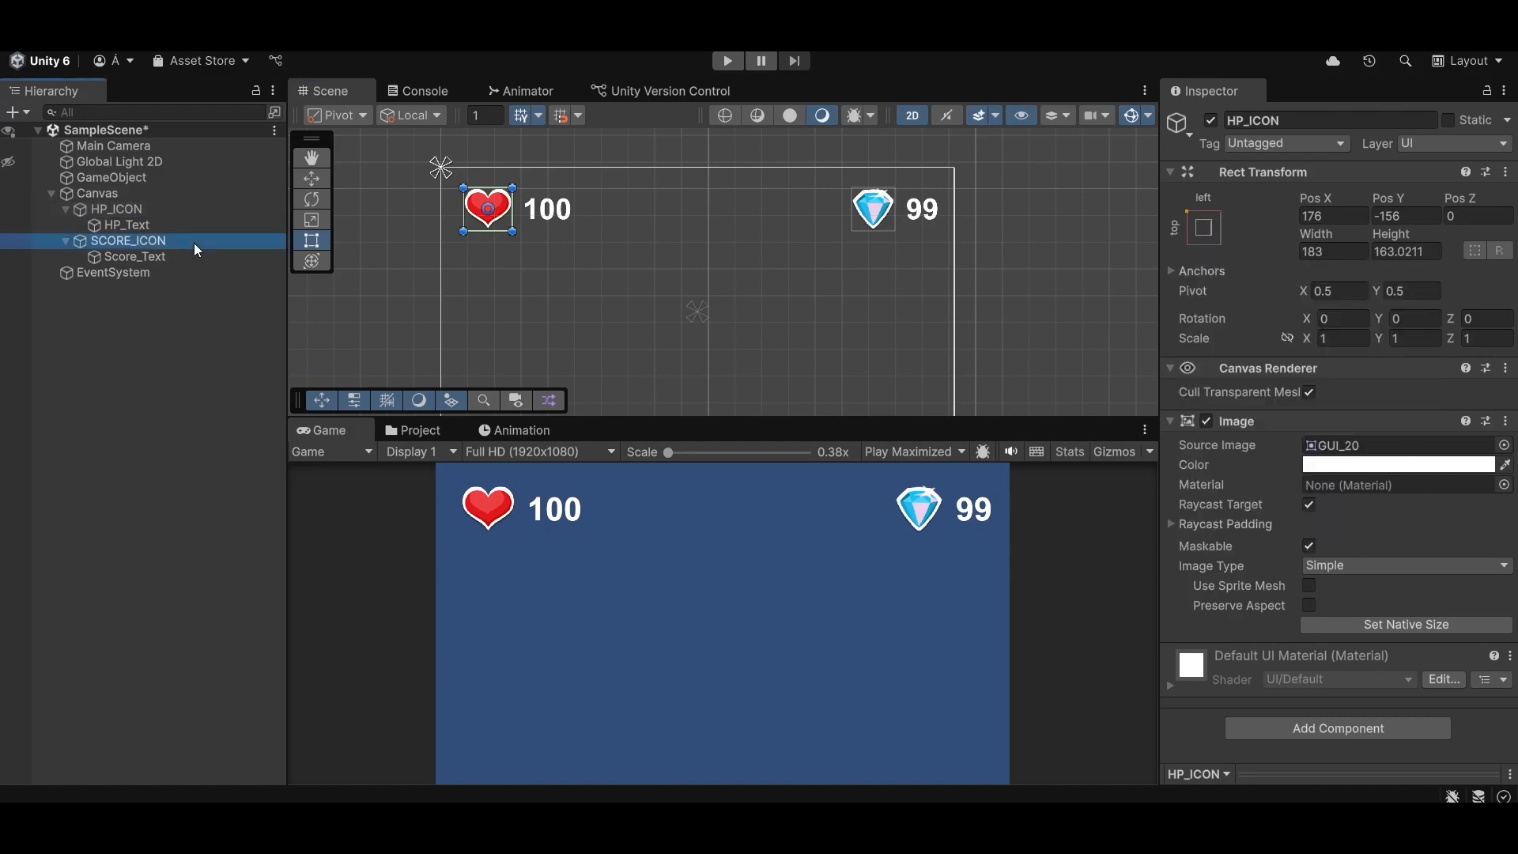
click(1218, 240)
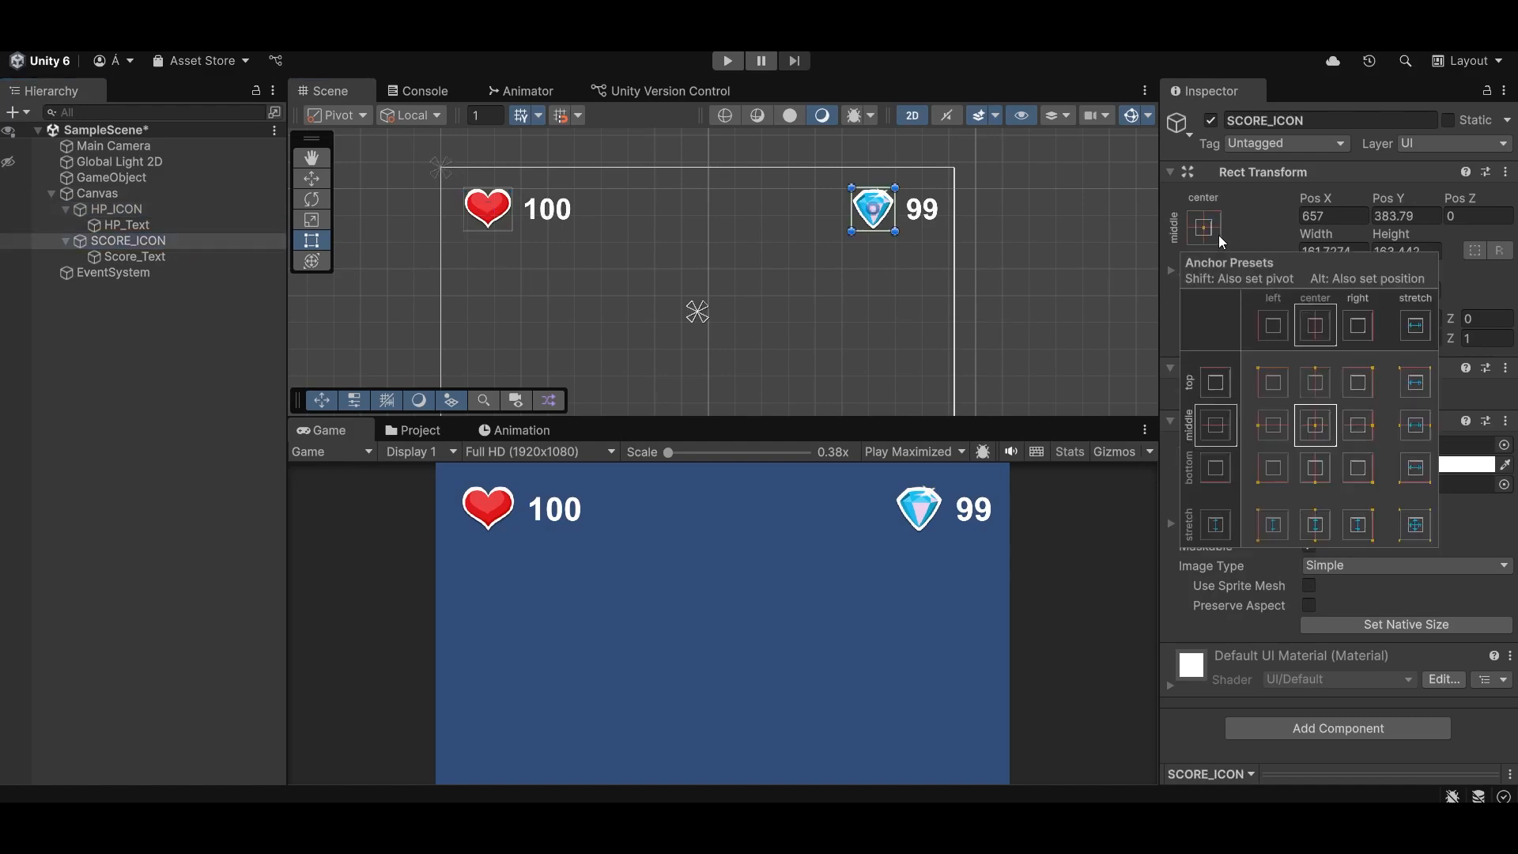
click(1357, 382)
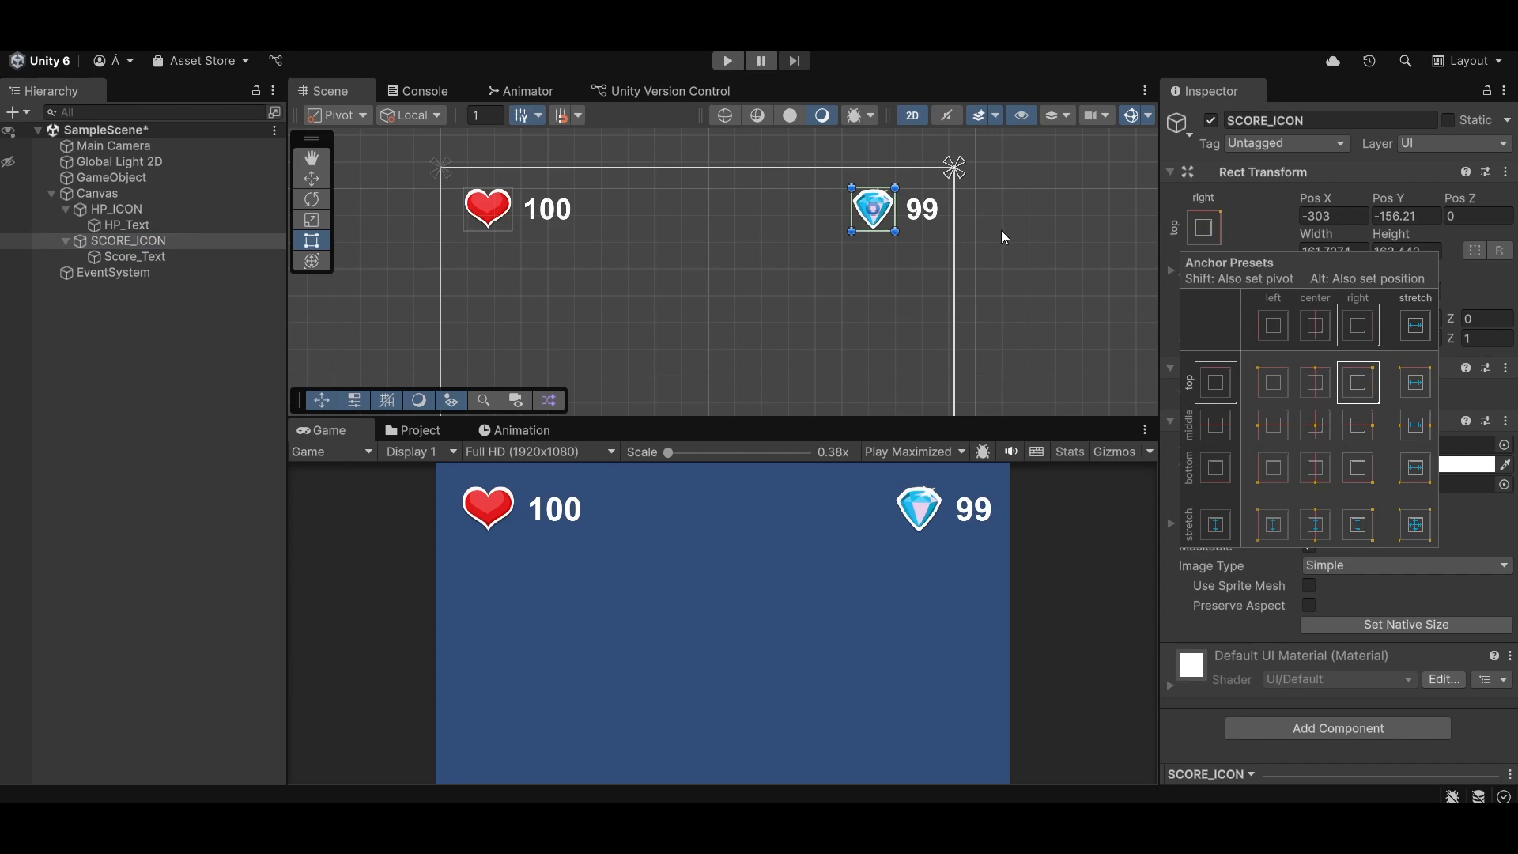
click(828, 402)
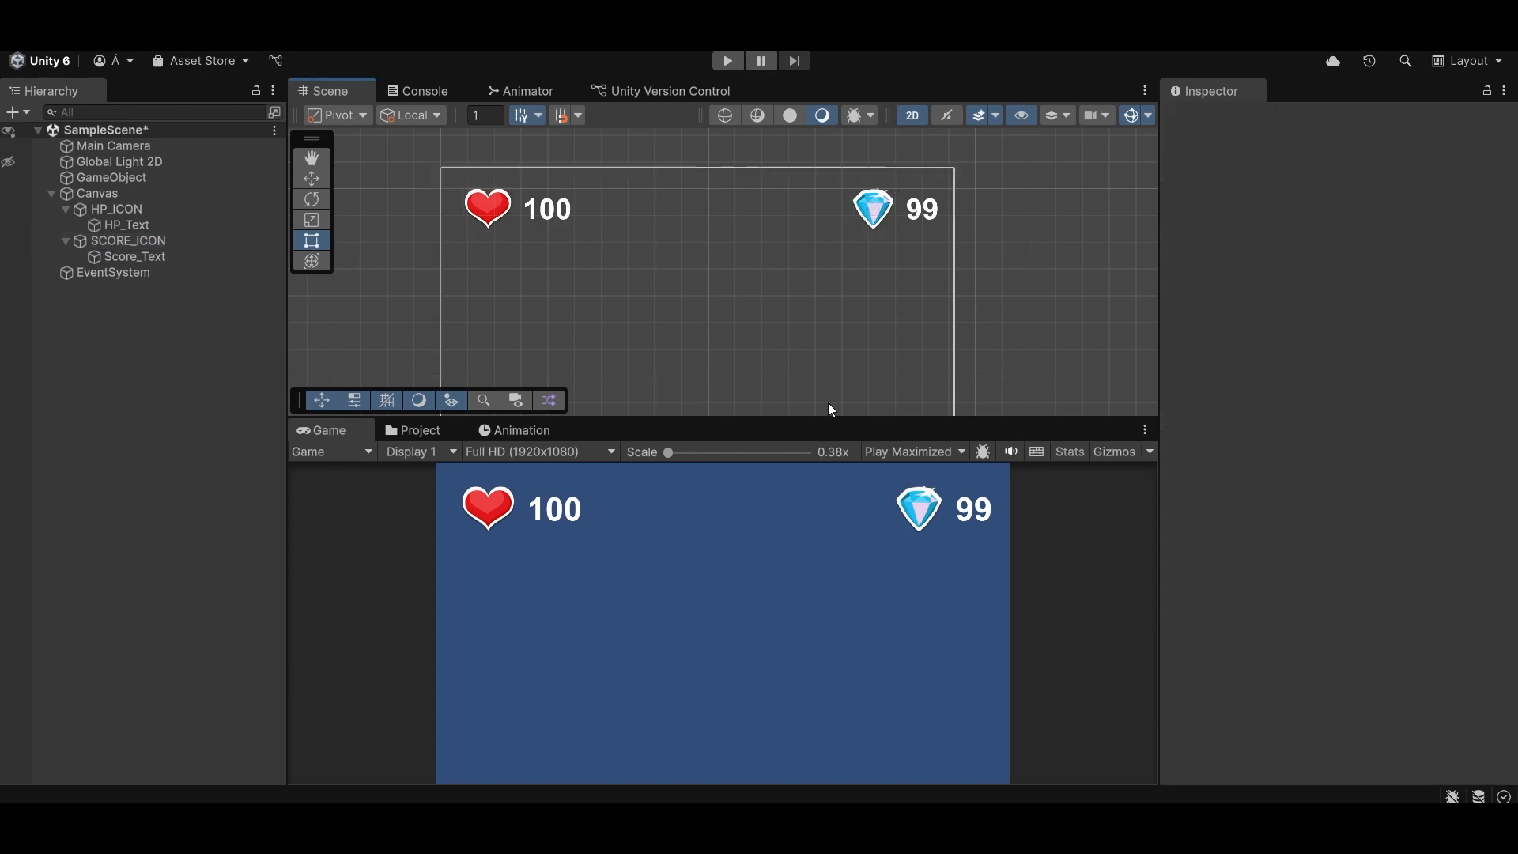
- Preview the heart and diamond icons in the Game view at 1200x600, 1350x600 and 1720x1080, and return to Full HD (1920x1080)
click(530, 451)
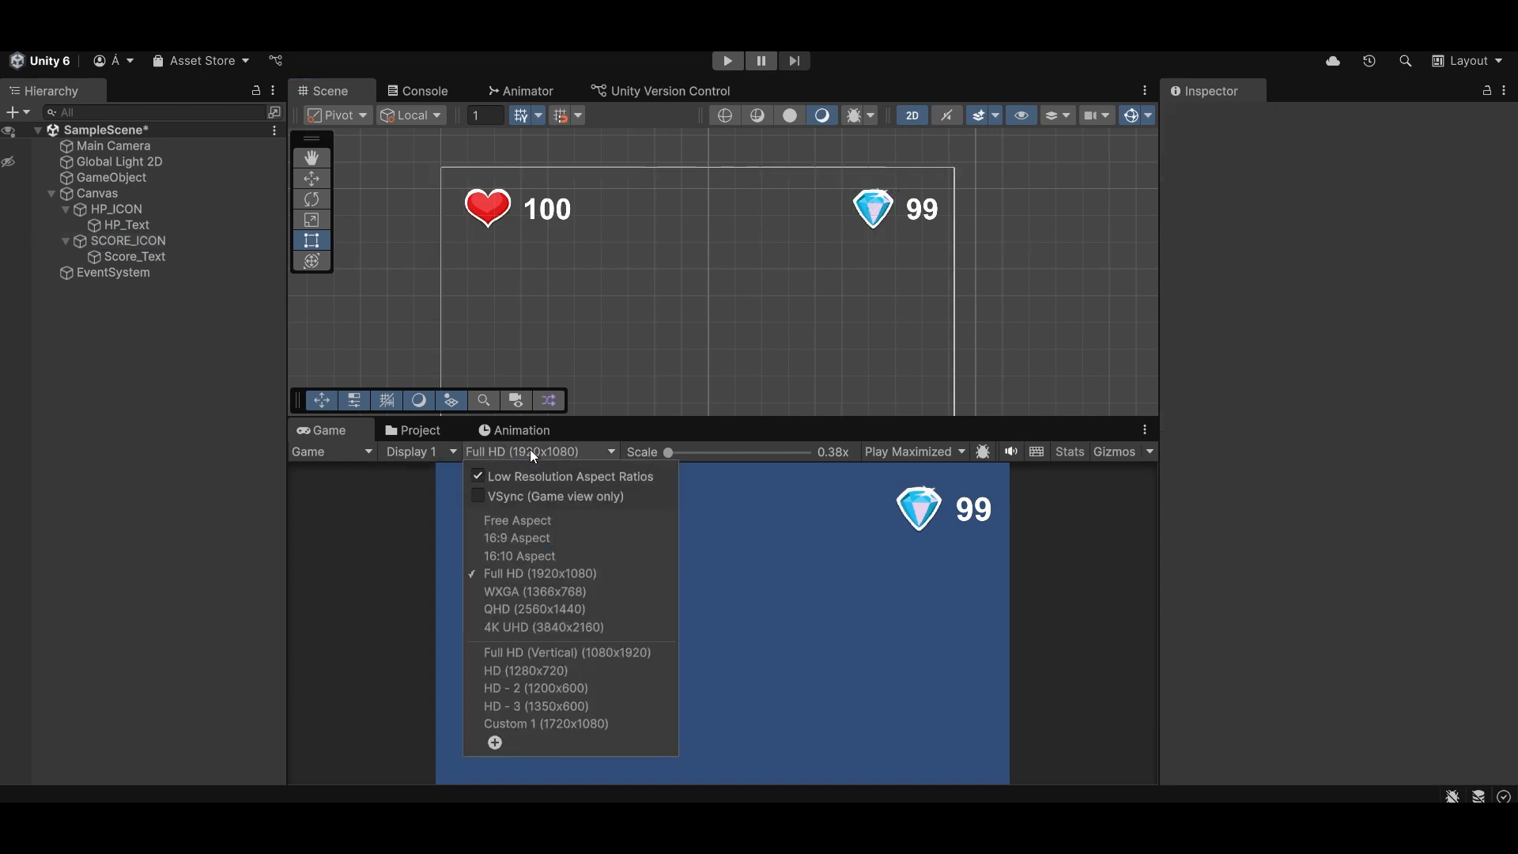
click(581, 689)
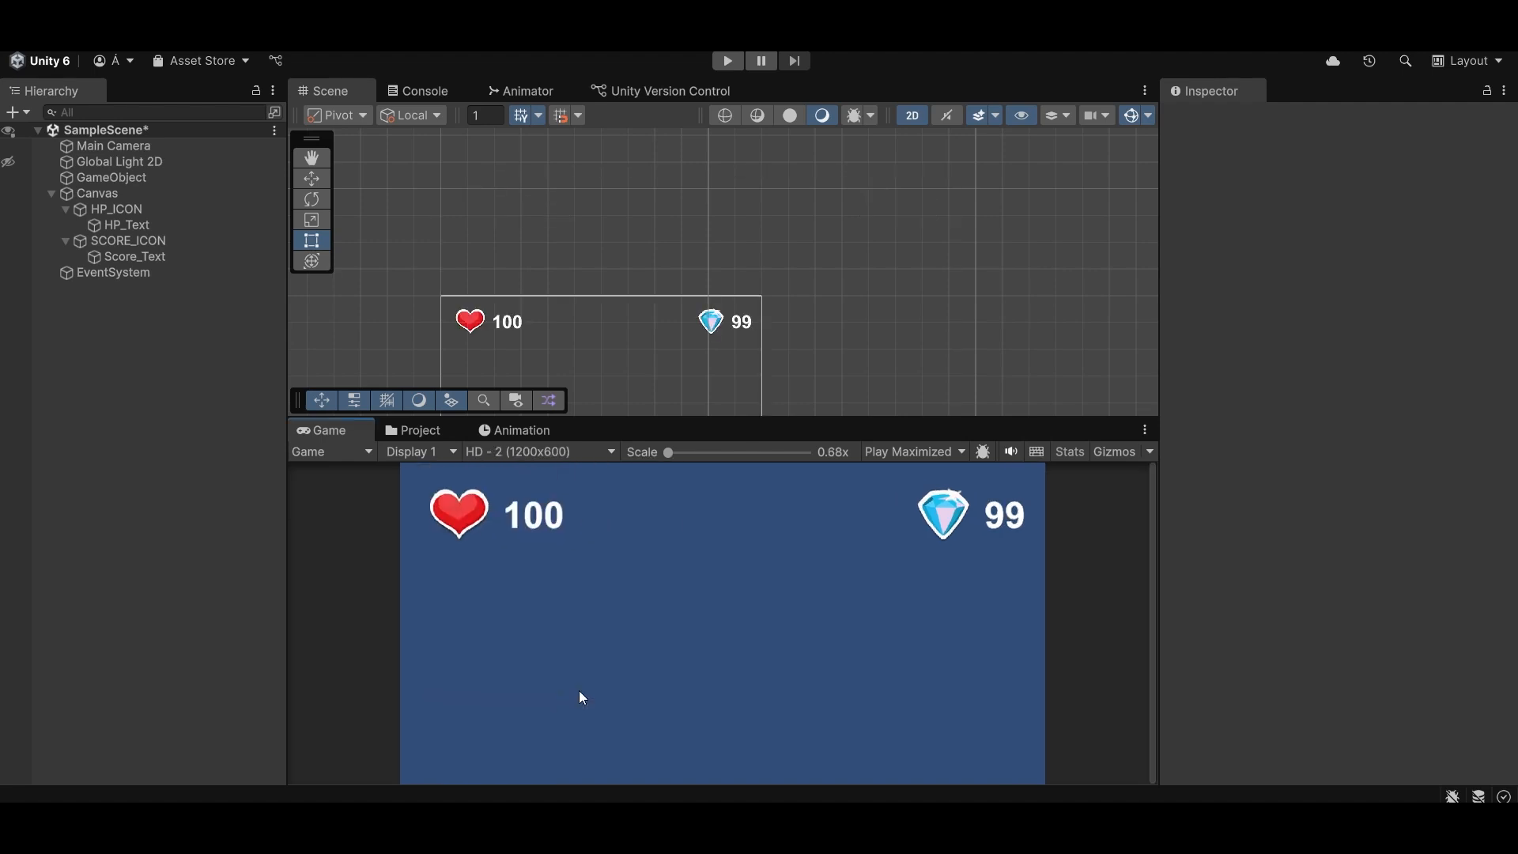
click(571, 450)
click(534, 705)
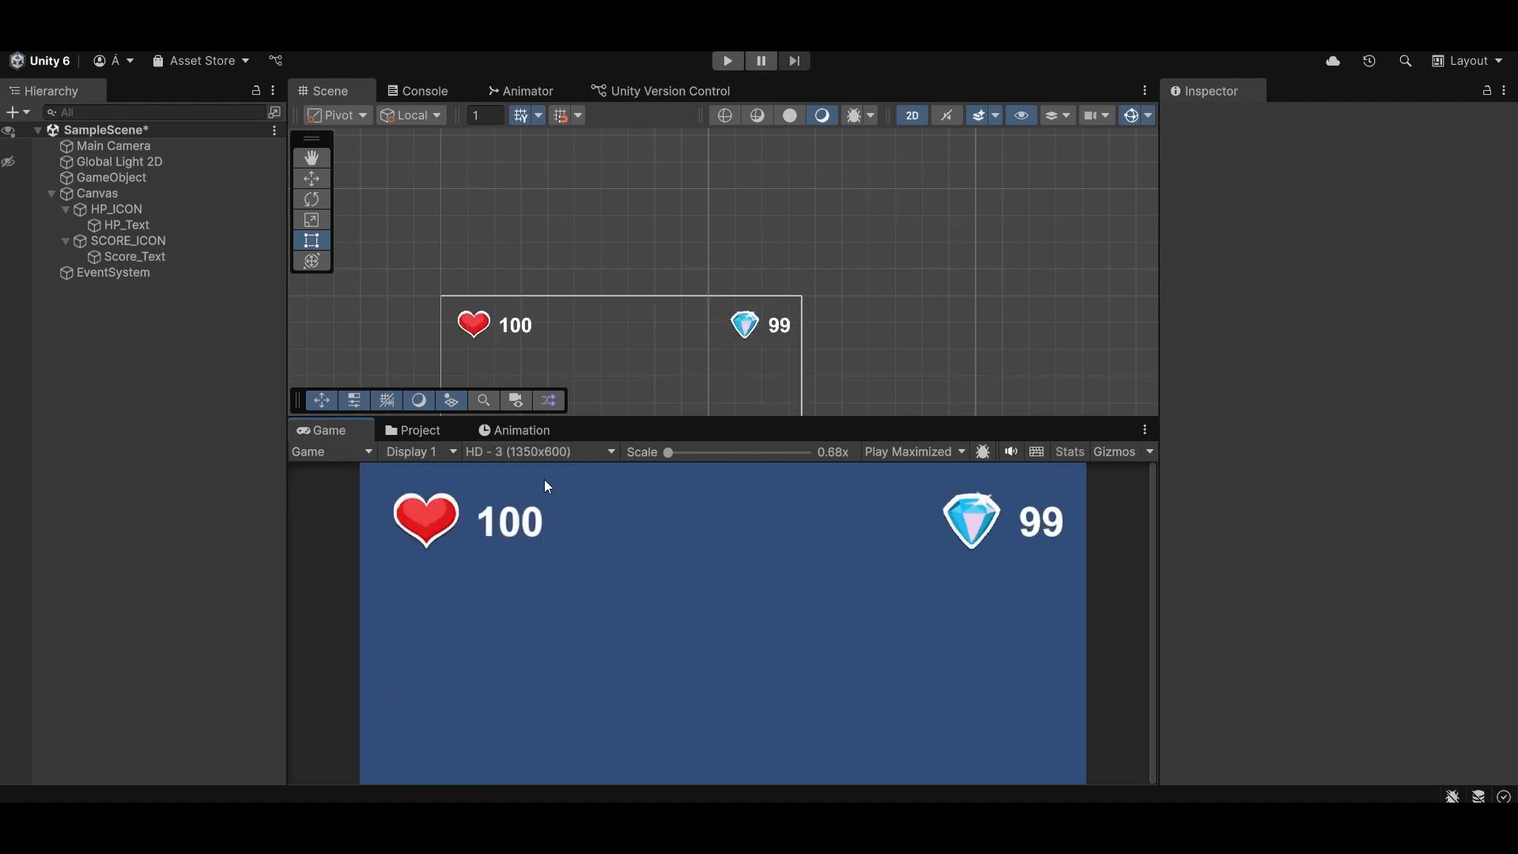
click(548, 453)
click(558, 721)
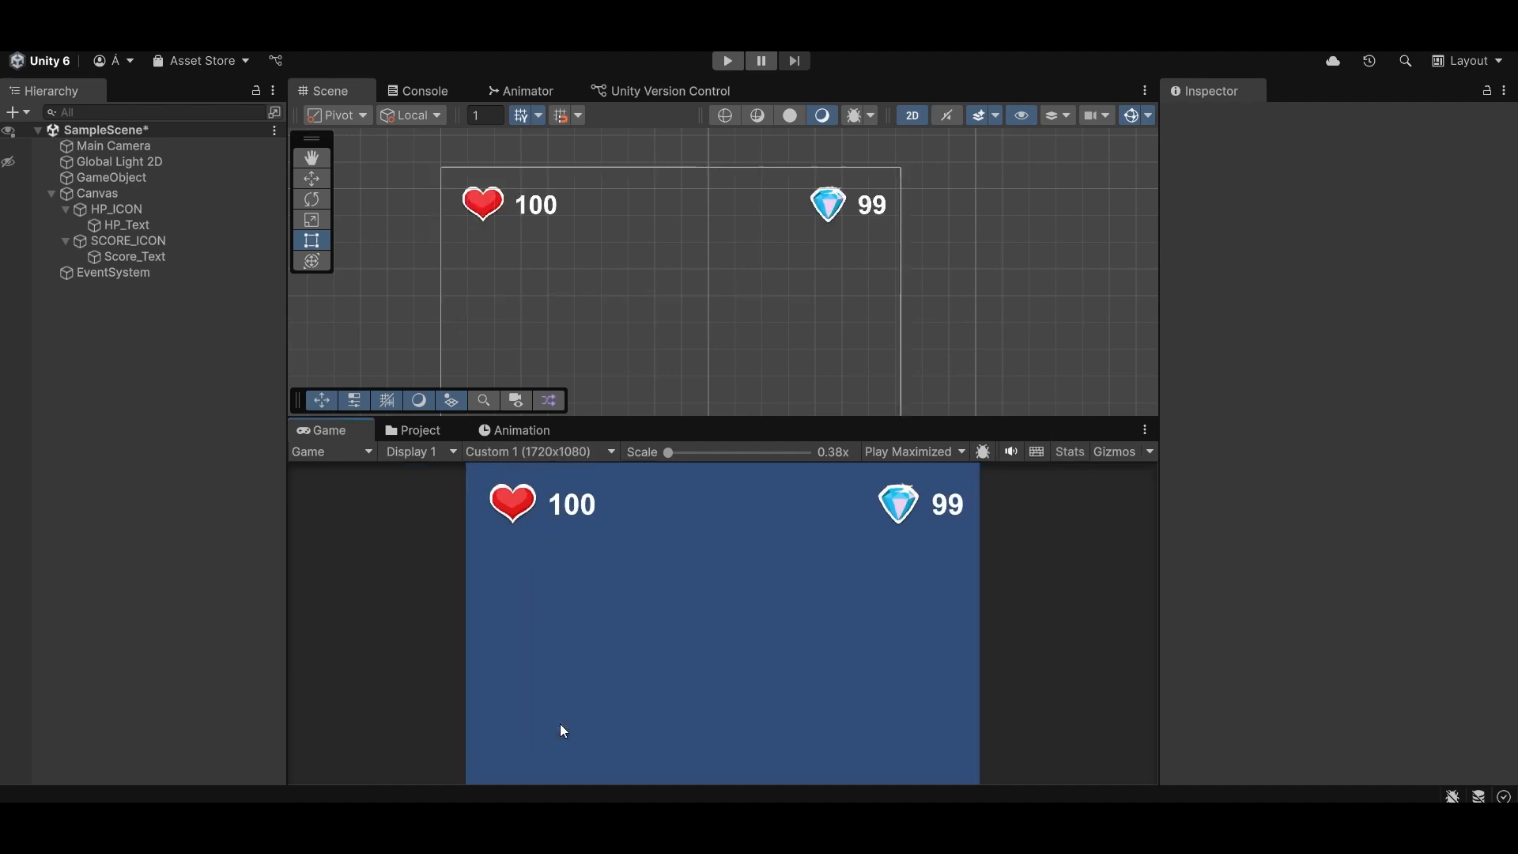
click(563, 456)
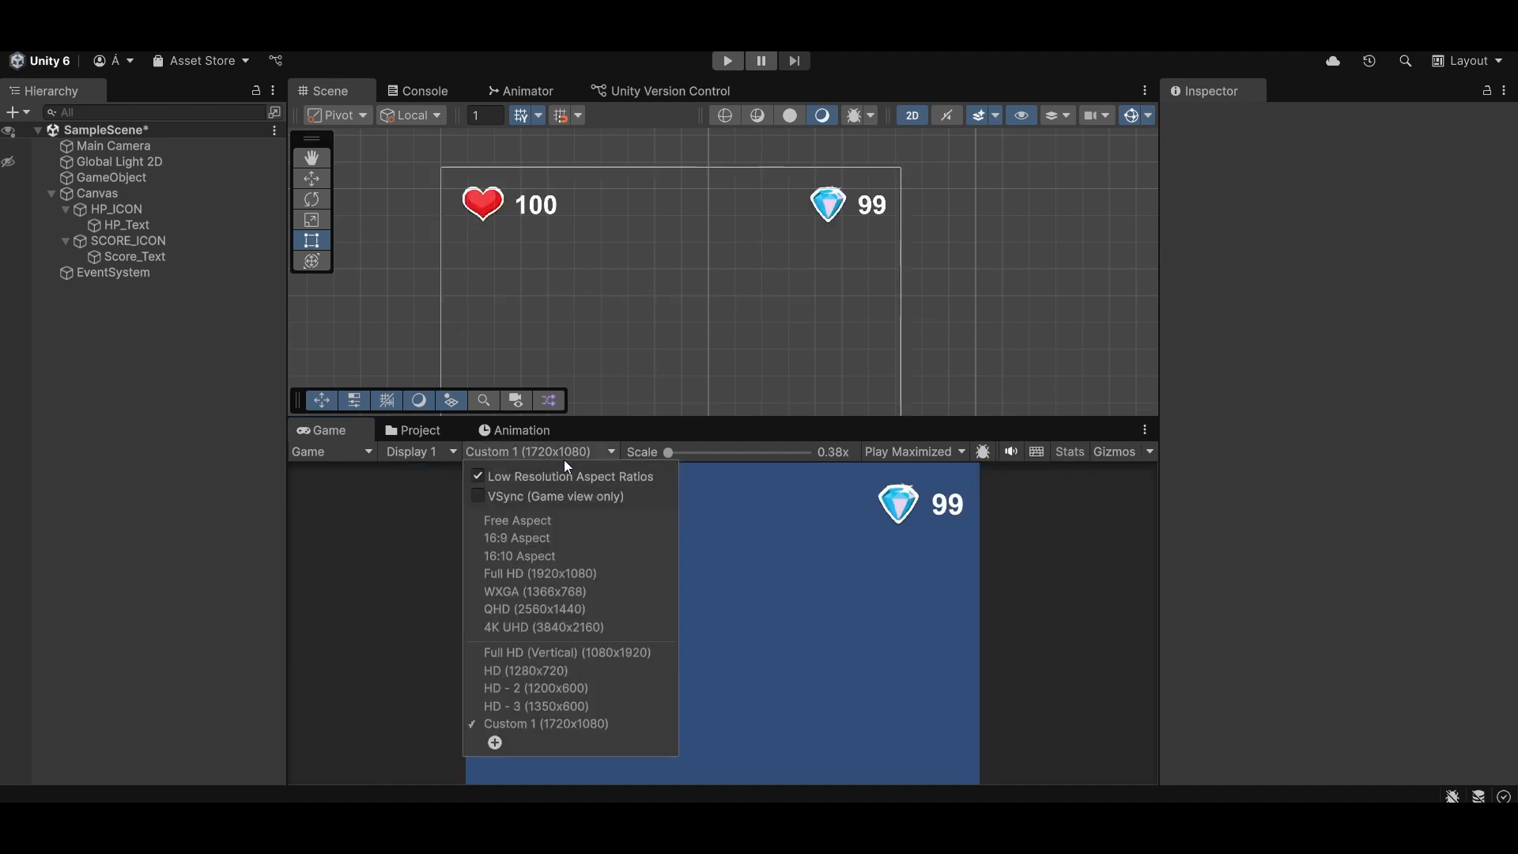
click(551, 573)
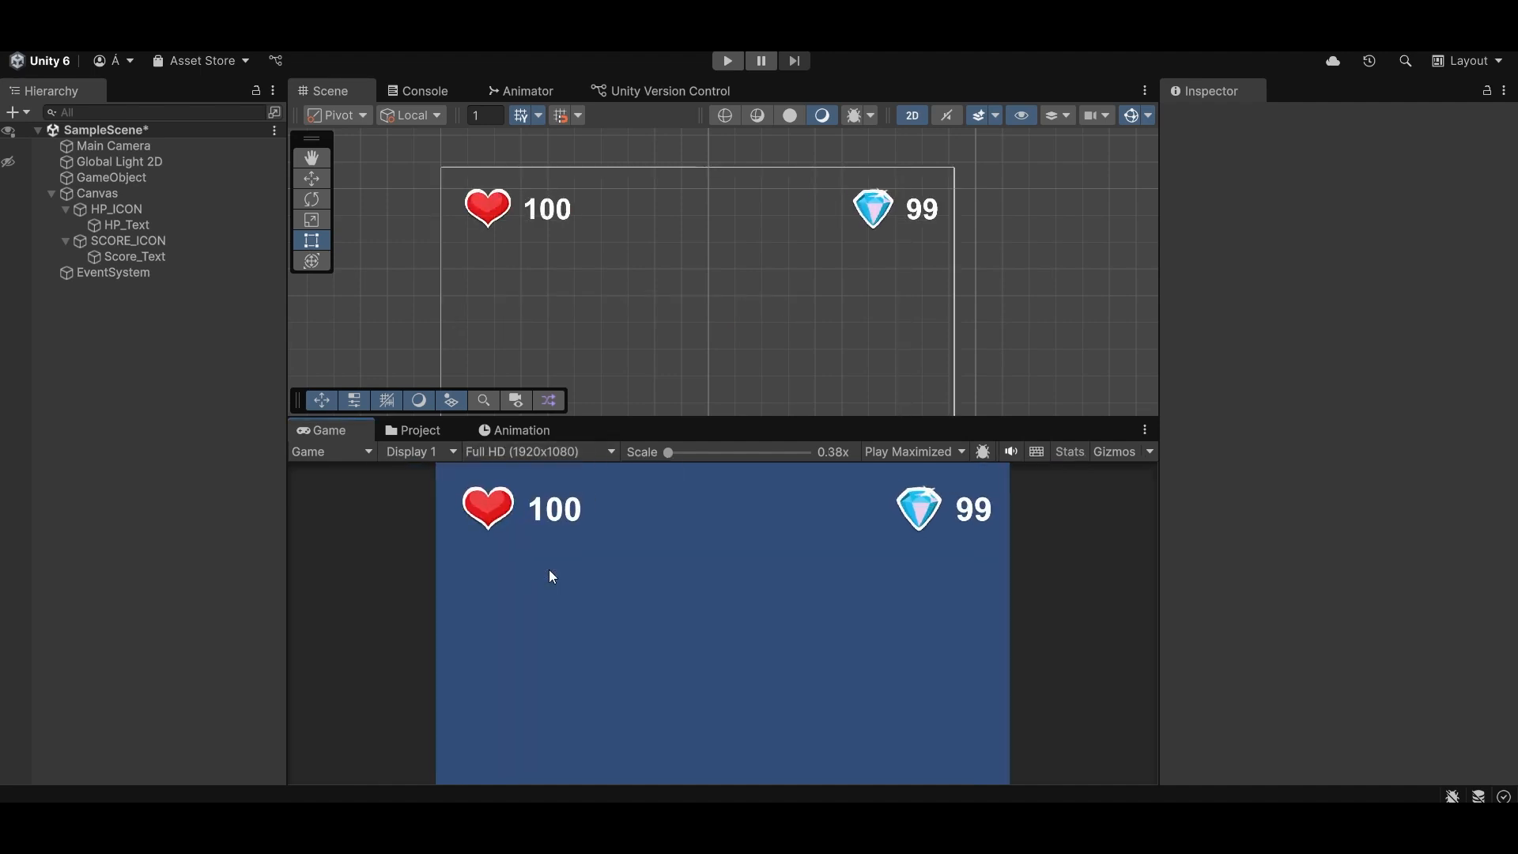
- Recheck the anchored icons' layout in the Game view at HD - 2 (1200x600), HD - 3 (1350x600) and Custom 1 (1720x1080)
click(529, 451)
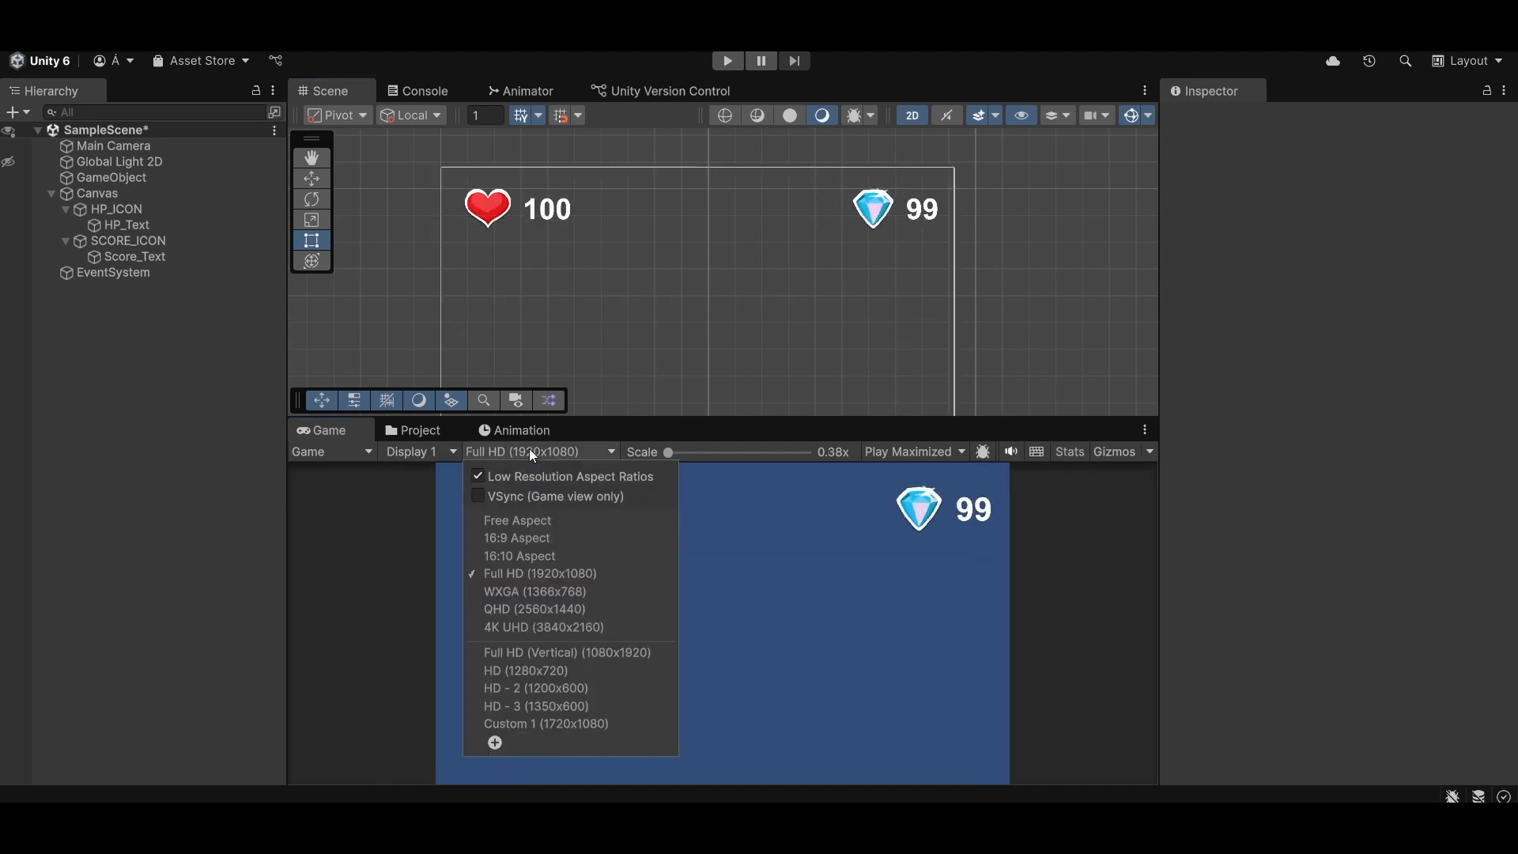
click(582, 697)
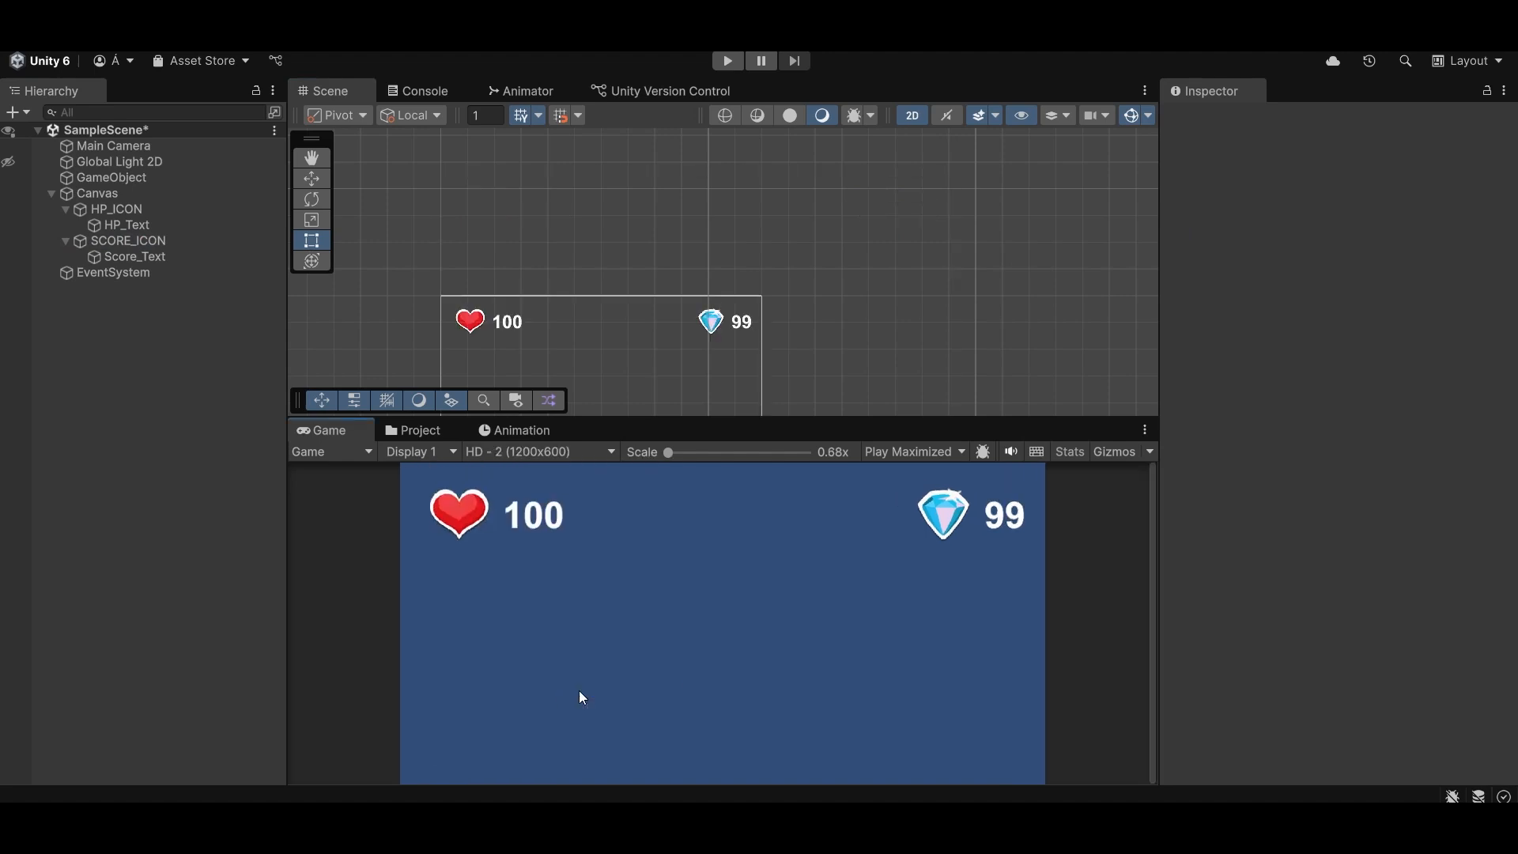
click(570, 453)
click(533, 704)
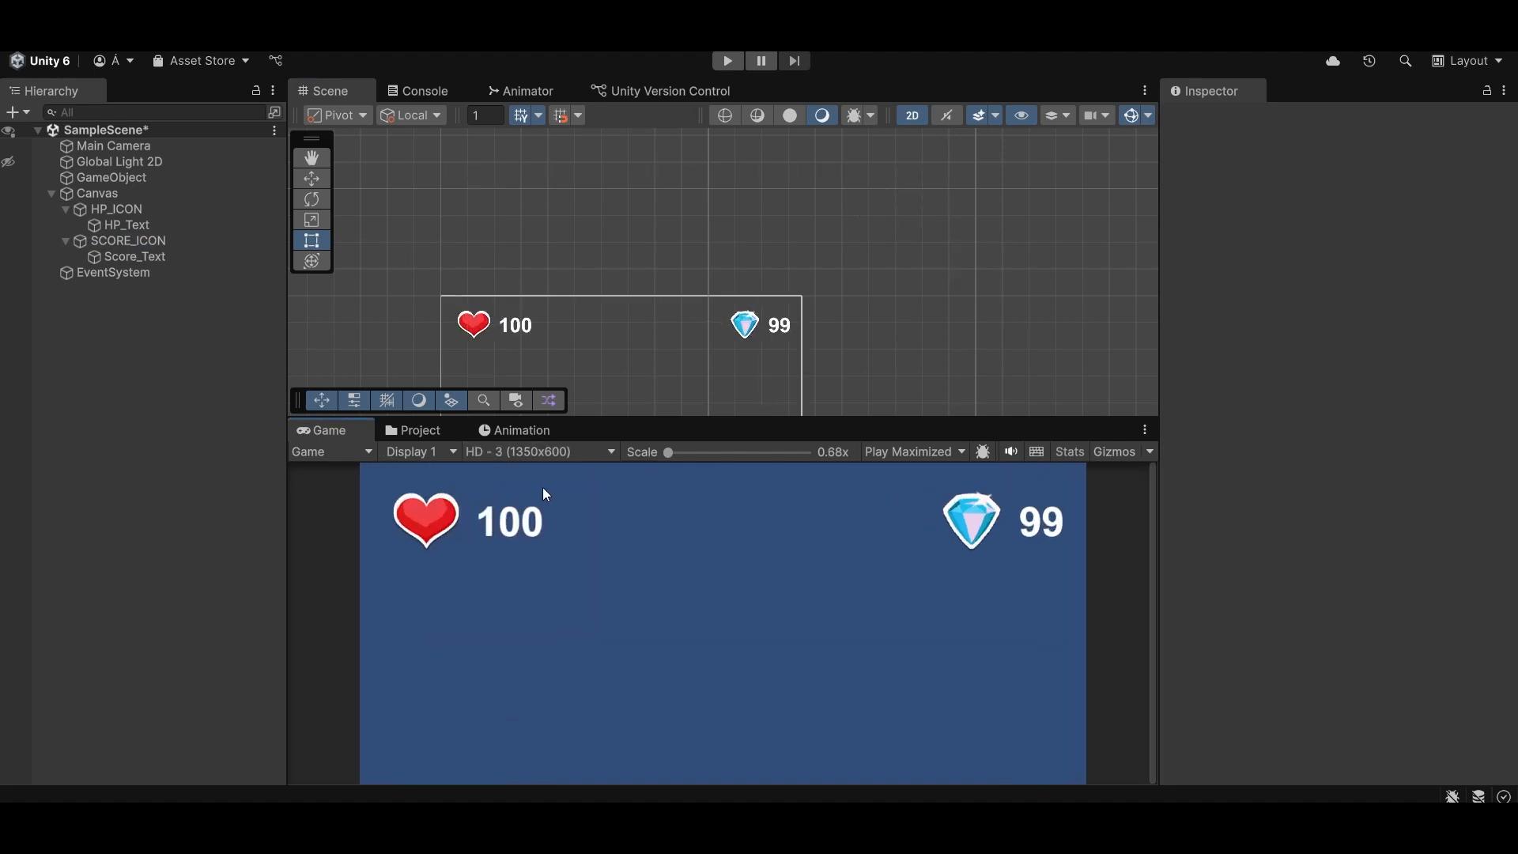
click(548, 453)
click(560, 723)
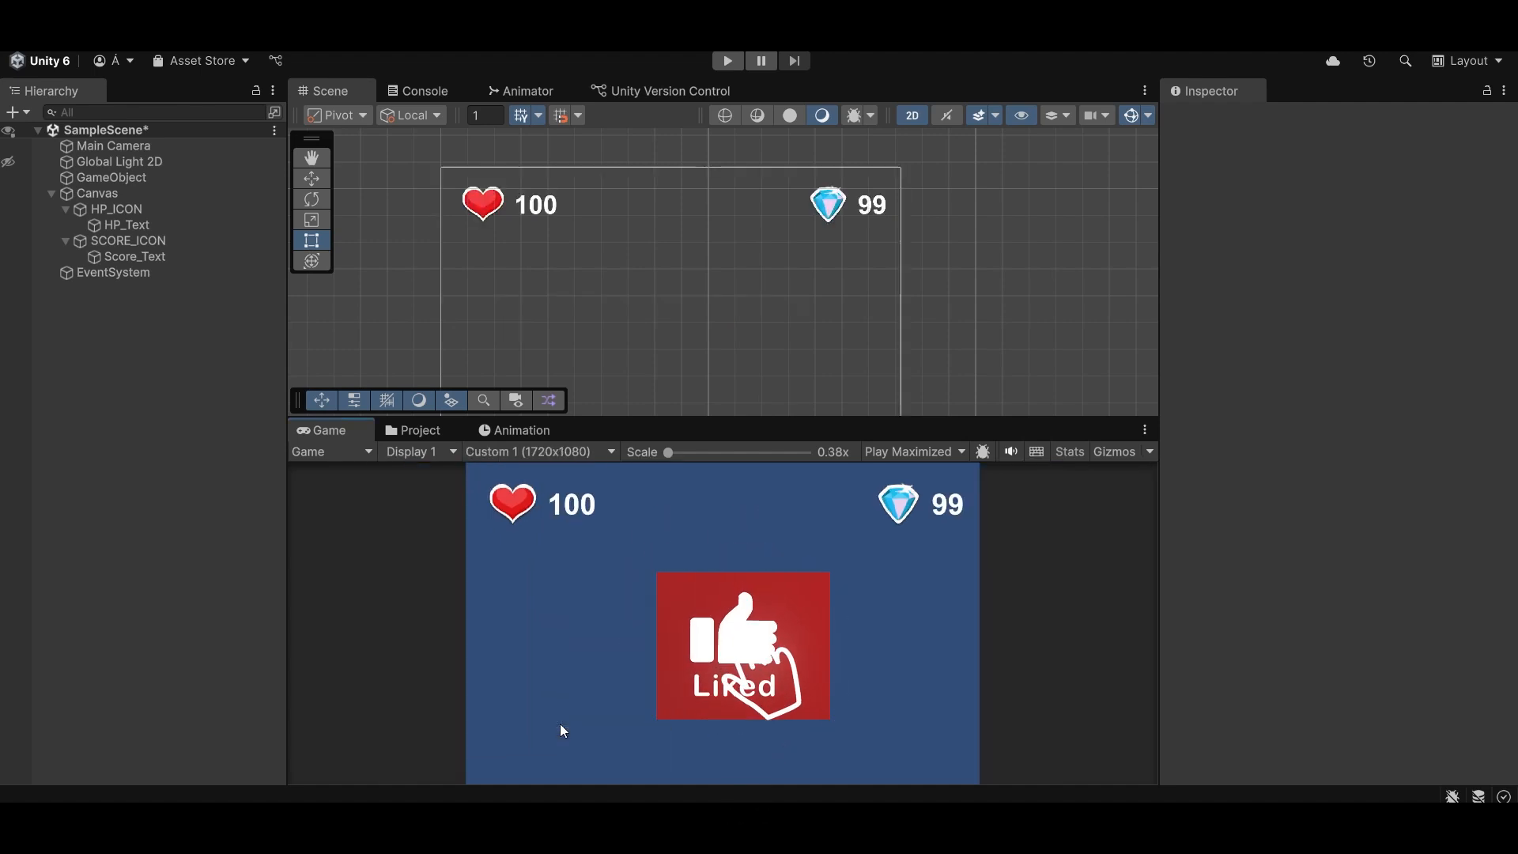
click(563, 453)
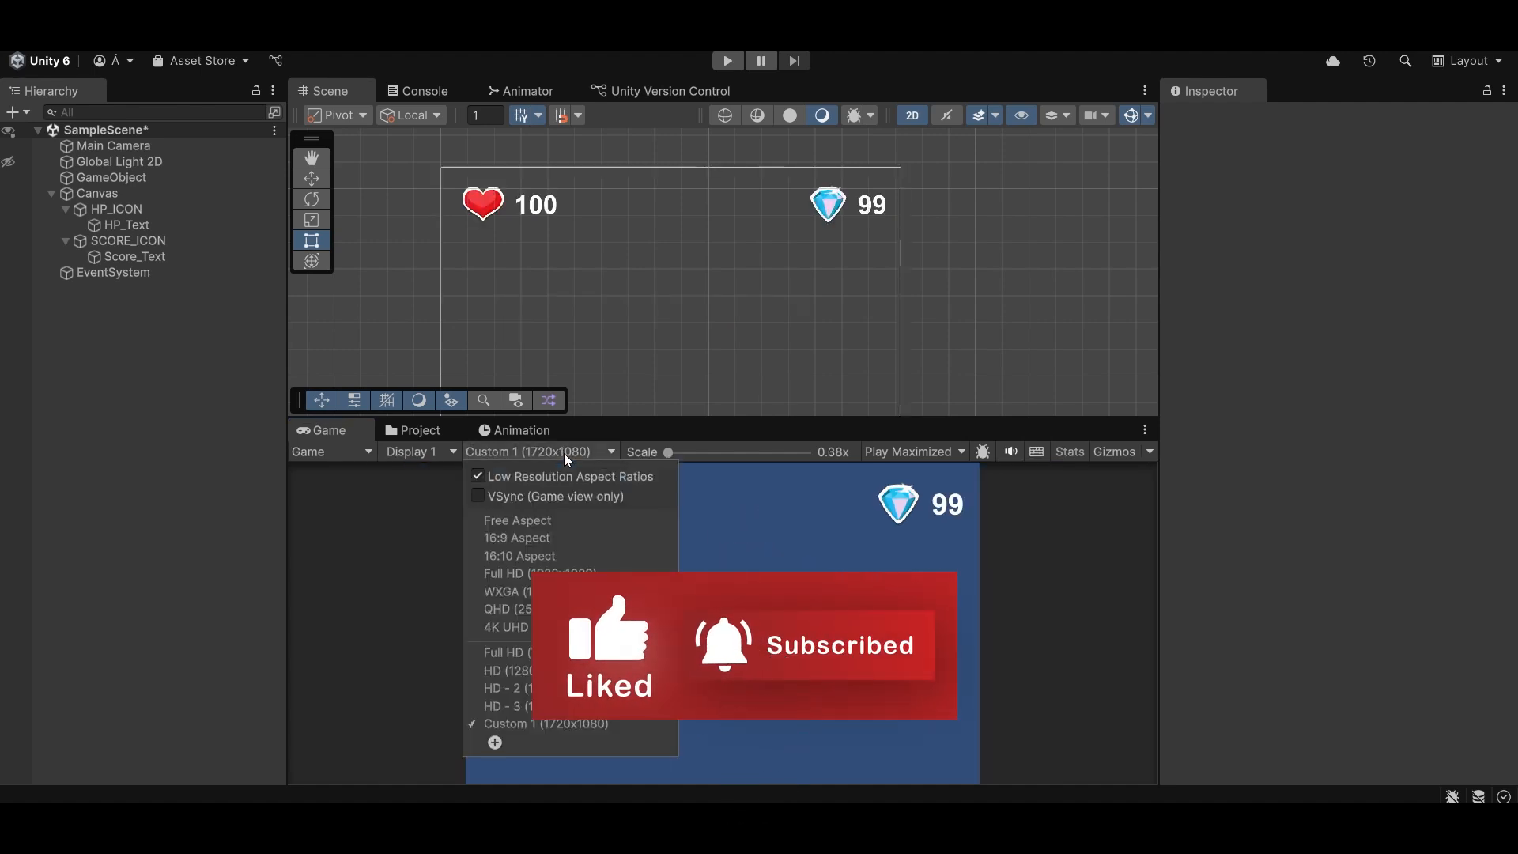